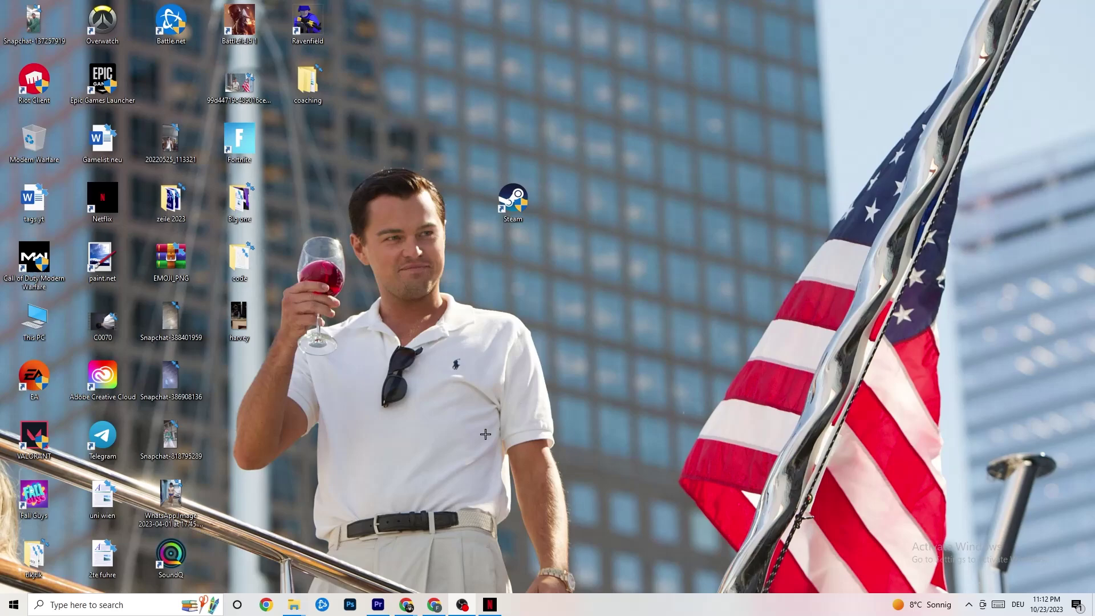
Open the network adapter list from the Network & Internet settings and check the Ethernet adapter's status.
{"action": "left_click", "coordinate": [2, 614]}
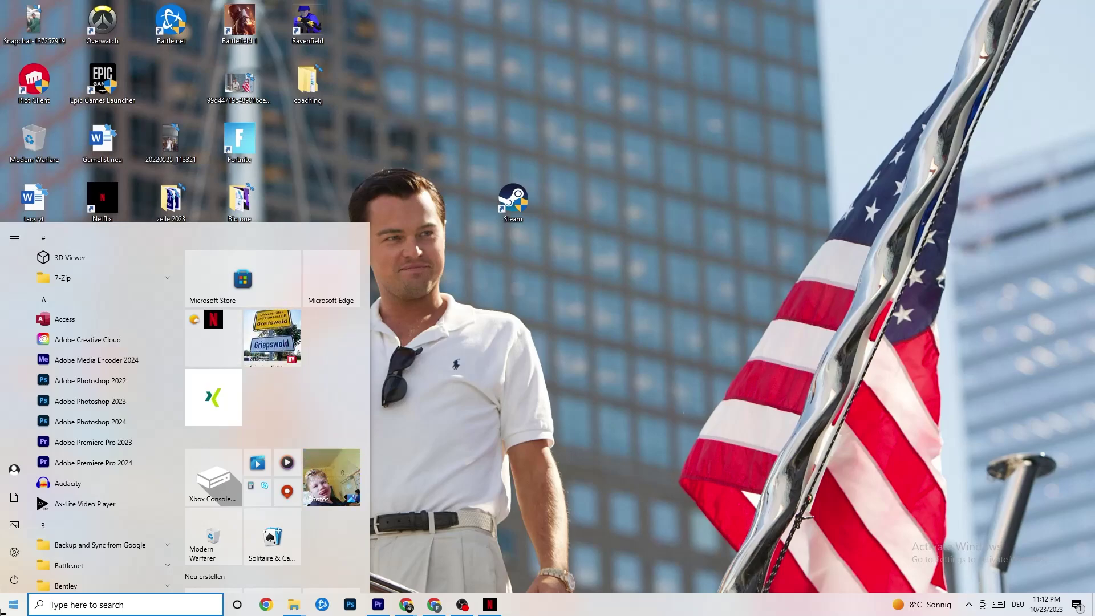
{"action": "left_click", "coordinate": [12, 552]}
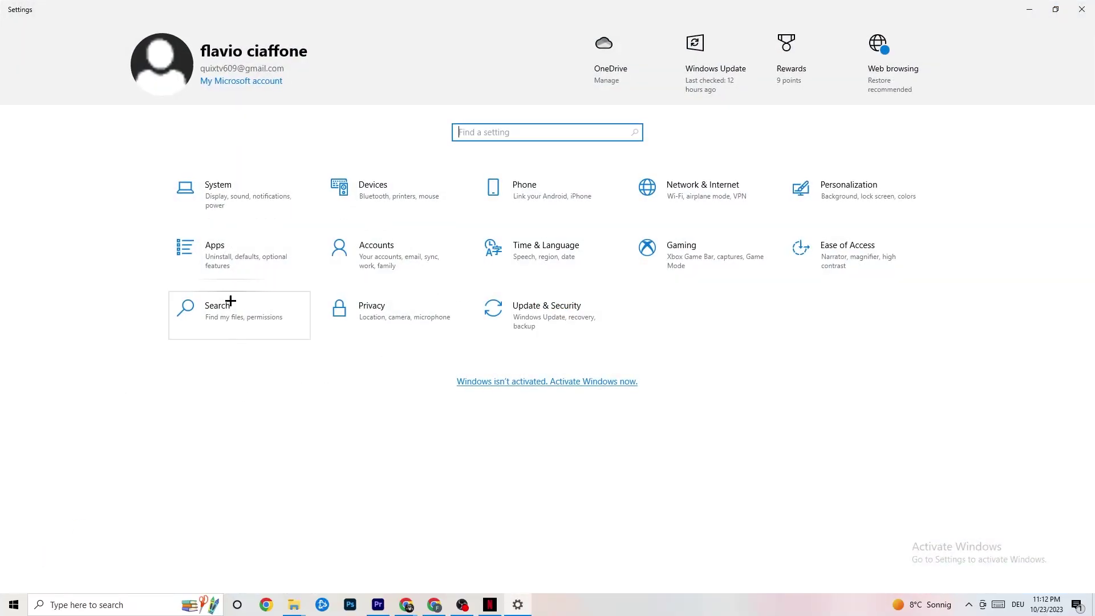
{"action": "left_click", "coordinate": [723, 192]}
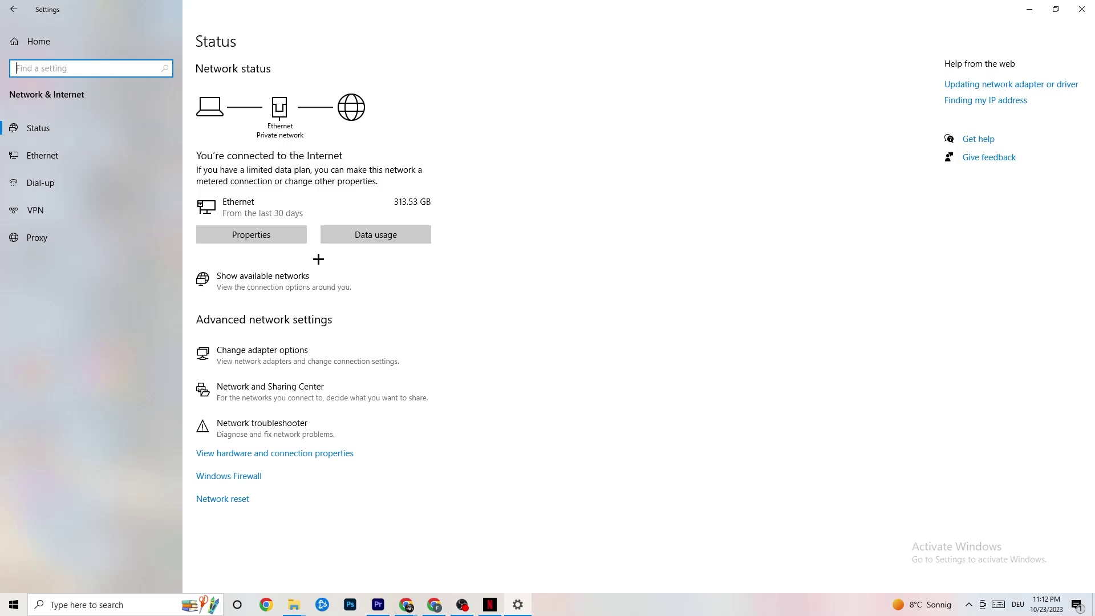
{"action": "left_click", "coordinate": [312, 348]}
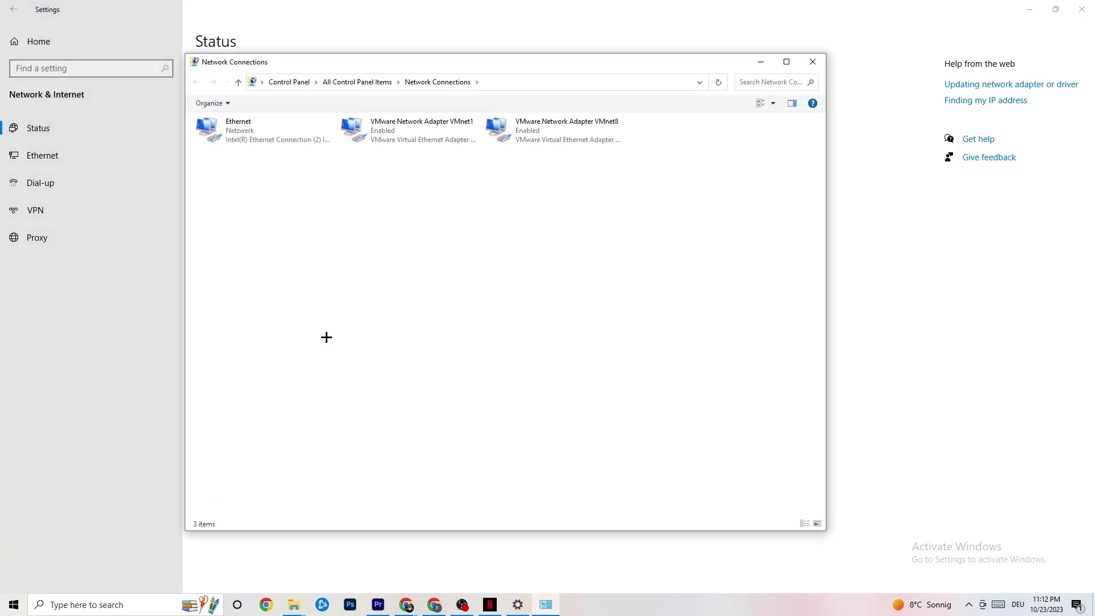
{"action": "double_click", "coordinate": [293, 130]}
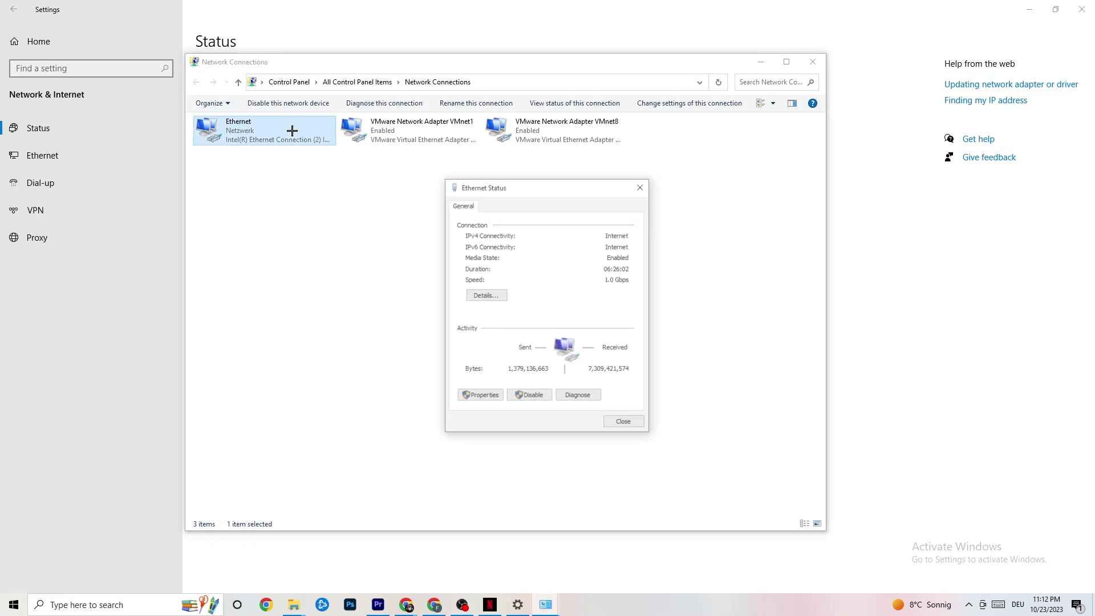
{"action": "left_click", "coordinate": [641, 186]}
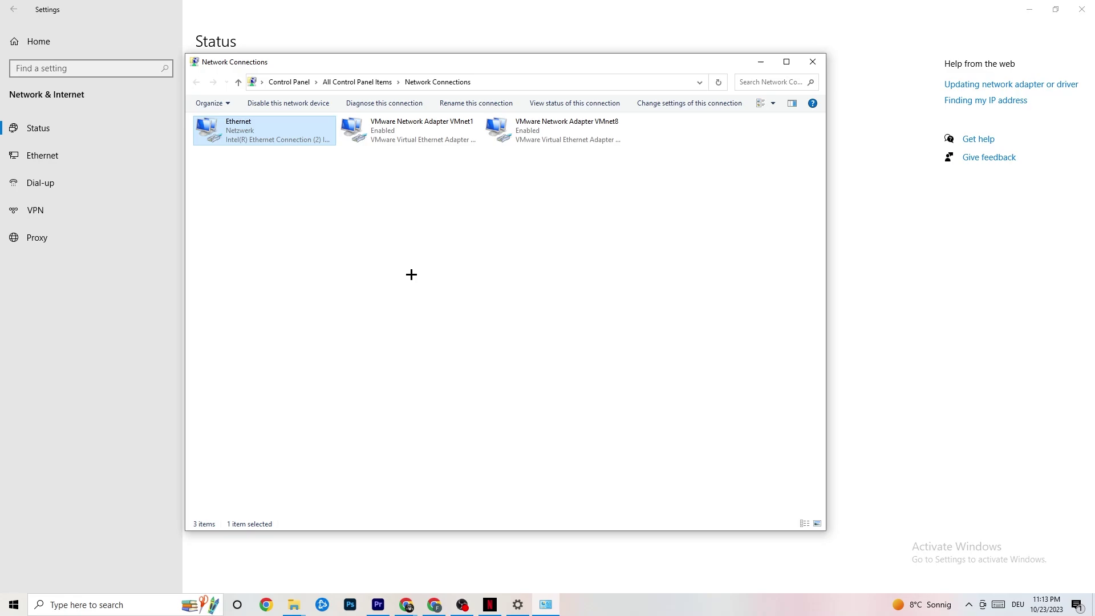
Disable and re-enable the Ethernet adapter, and close the Network Connections window.
{"action": "right_click", "coordinate": [266, 137]}
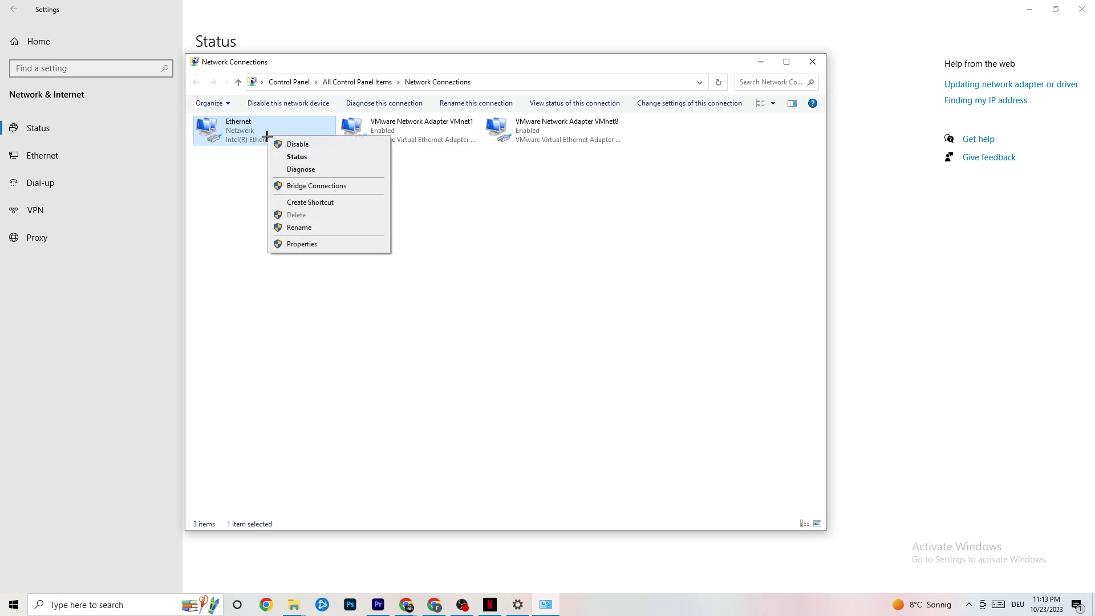
{"action": "left_click", "coordinate": [310, 145]}
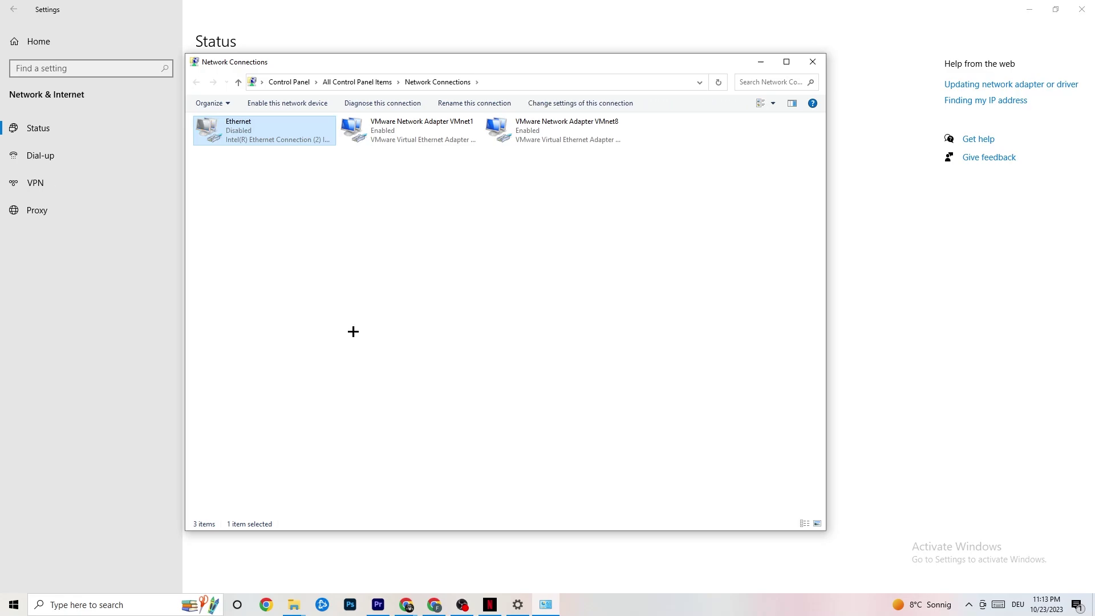
{"action": "right_click", "coordinate": [266, 138]}
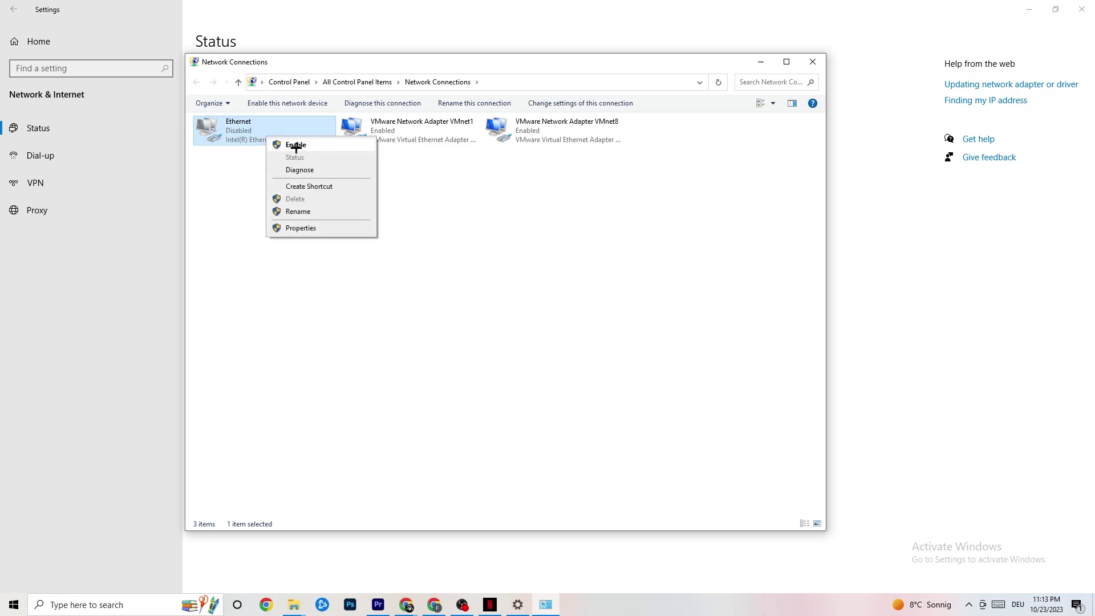
{"action": "left_click", "coordinate": [296, 146]}
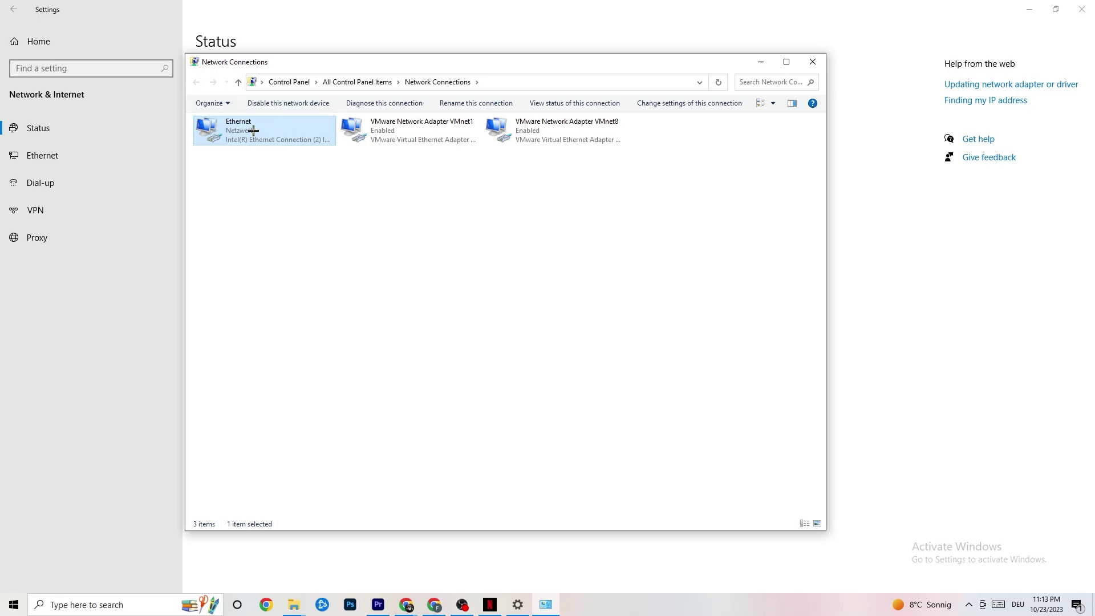
{"action": "left_click", "coordinate": [813, 62]}
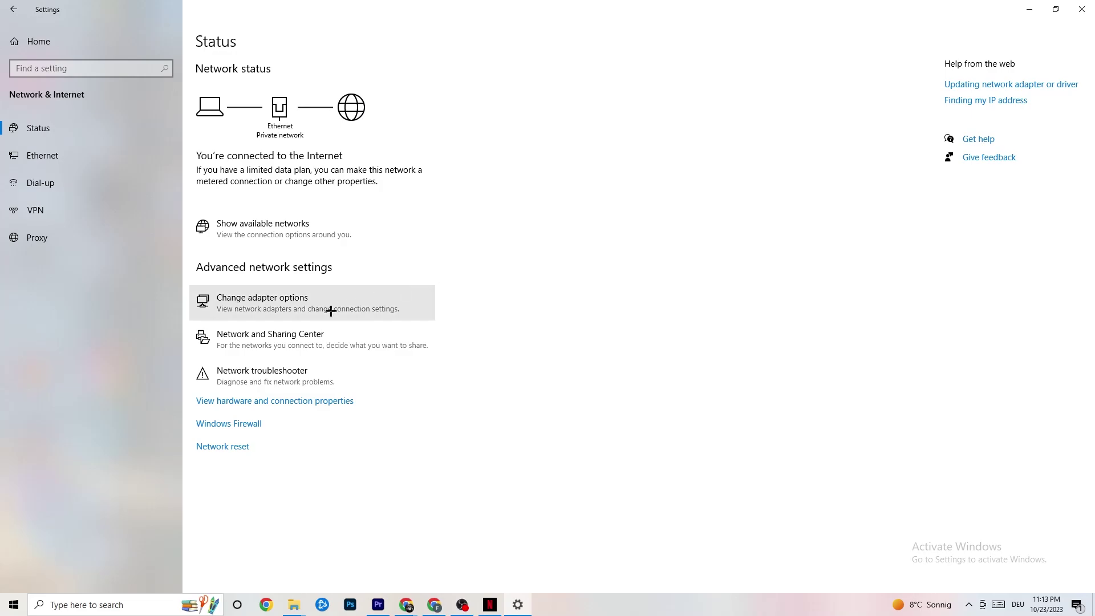
Open the Network and Sharing Center full screen and view its troubleshooting page, closing Settings after that.
{"action": "left_click", "coordinate": [273, 339]}
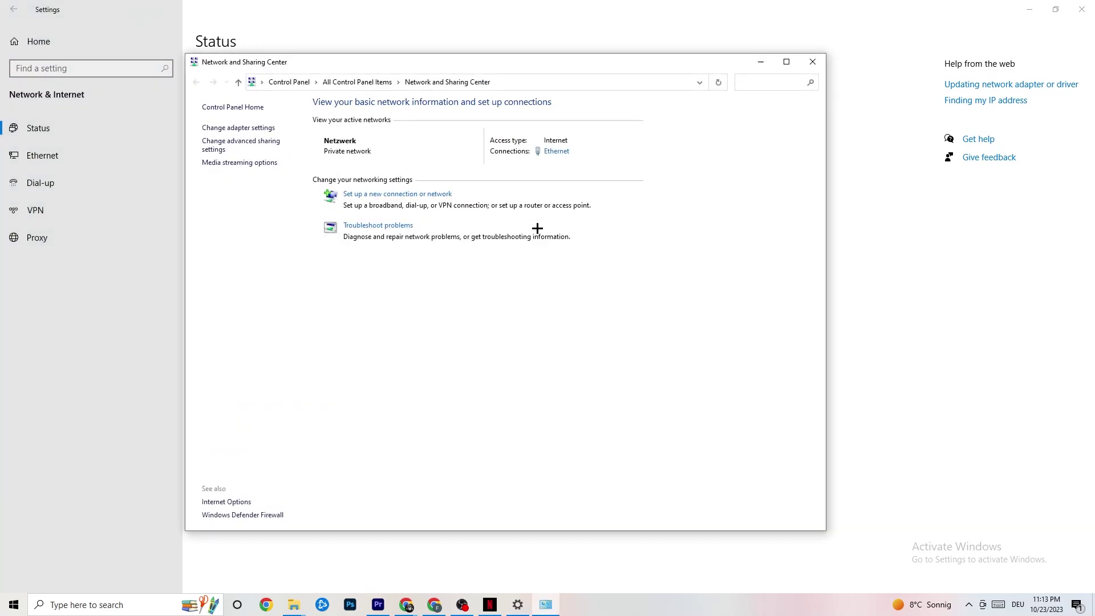
{"action": "left_click", "coordinate": [784, 63]}
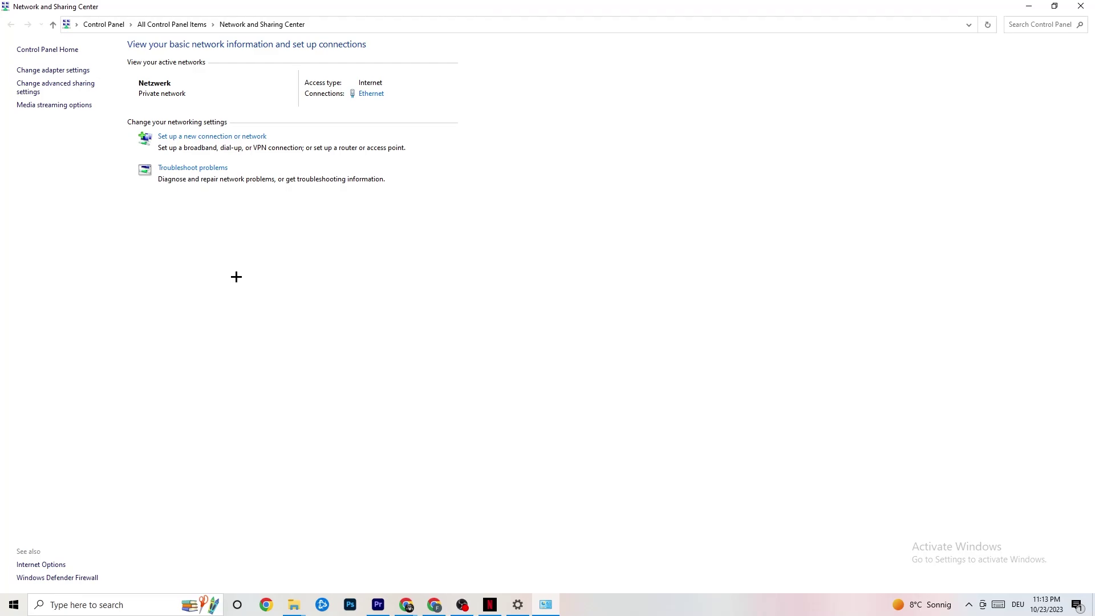
{"action": "left_click", "coordinate": [210, 171]}
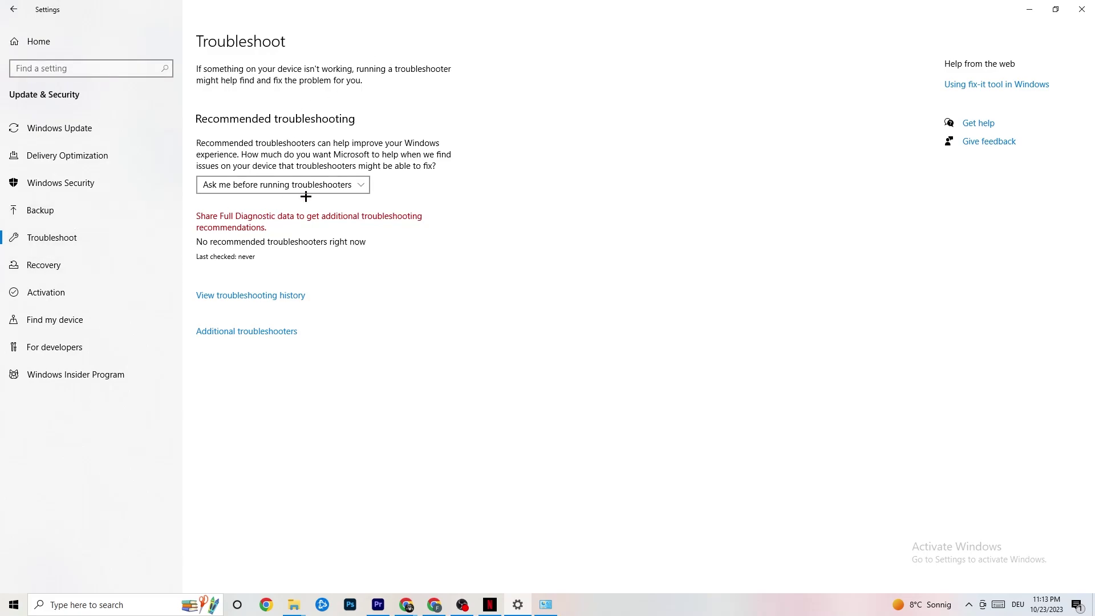
{"action": "left_click", "coordinate": [1081, 9]}
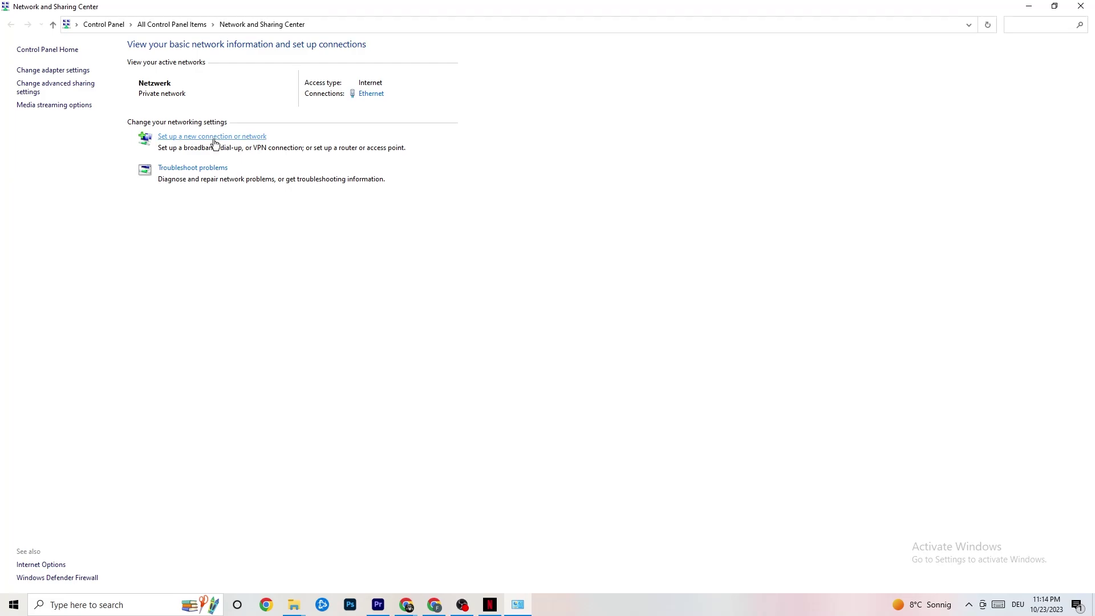
Open the Internet Protocol Version 4 (TCP/IPv4) properties of the active Ethernet connection.
{"action": "left_click", "coordinate": [372, 94]}
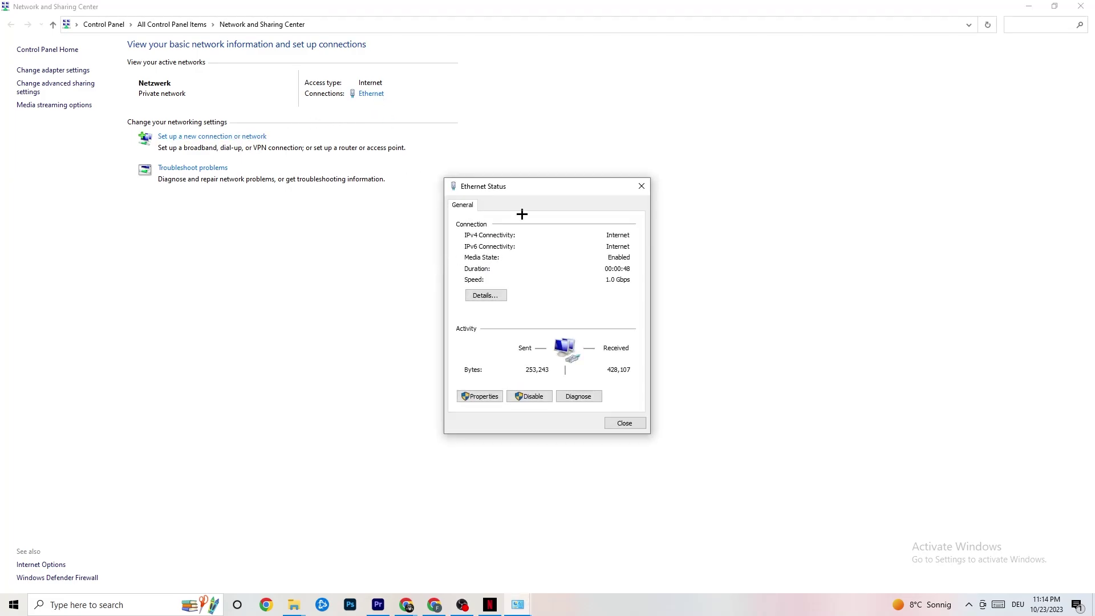
{"action": "left_click_drag", "start_coordinate": [538, 174], "coordinate": [358, 166]}
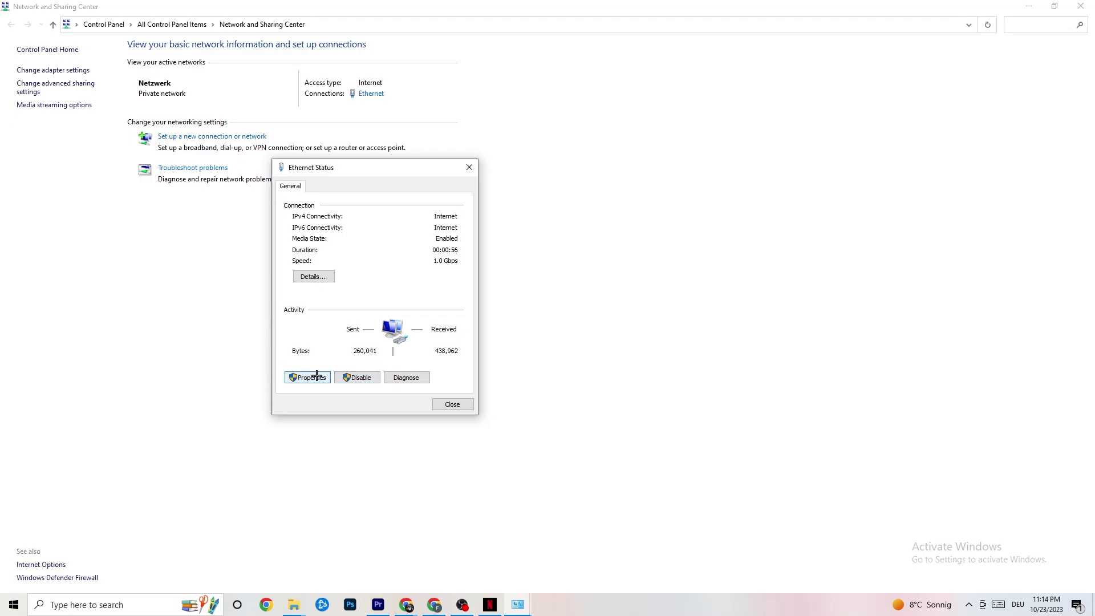
{"action": "left_click", "coordinate": [298, 377]}
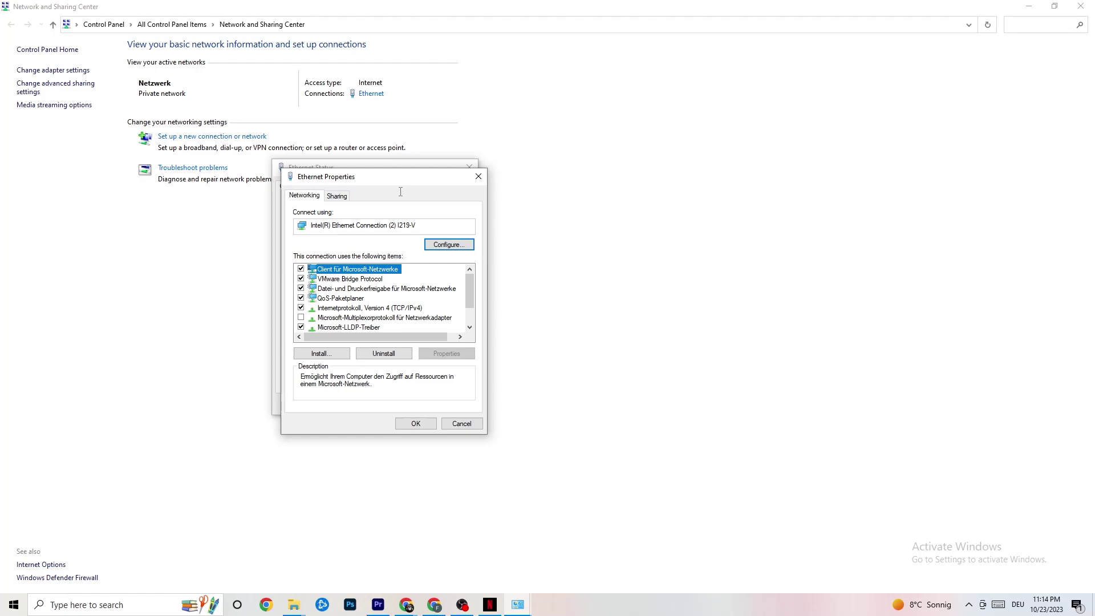
{"action": "left_click_drag", "start_coordinate": [367, 175], "coordinate": [429, 113]}
{"action": "scroll", "coordinate": [411, 228], "scroll_direction": "down", "scroll_amount": 1}
{"action": "scroll", "coordinate": [427, 245], "scroll_direction": "up", "scroll_amount": 1}
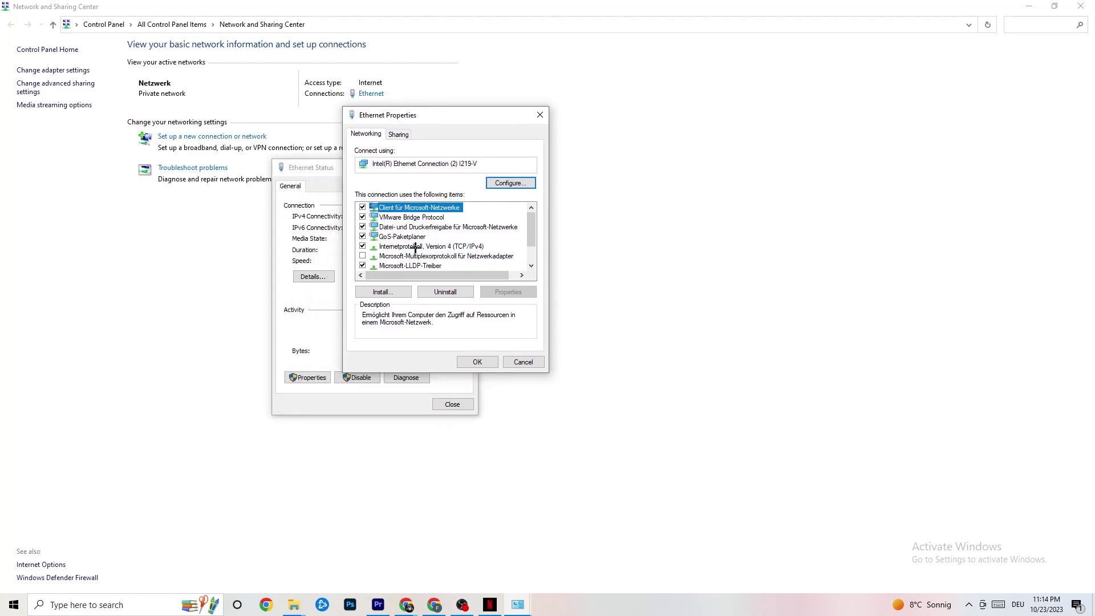
{"action": "double_click", "coordinate": [415, 247]}
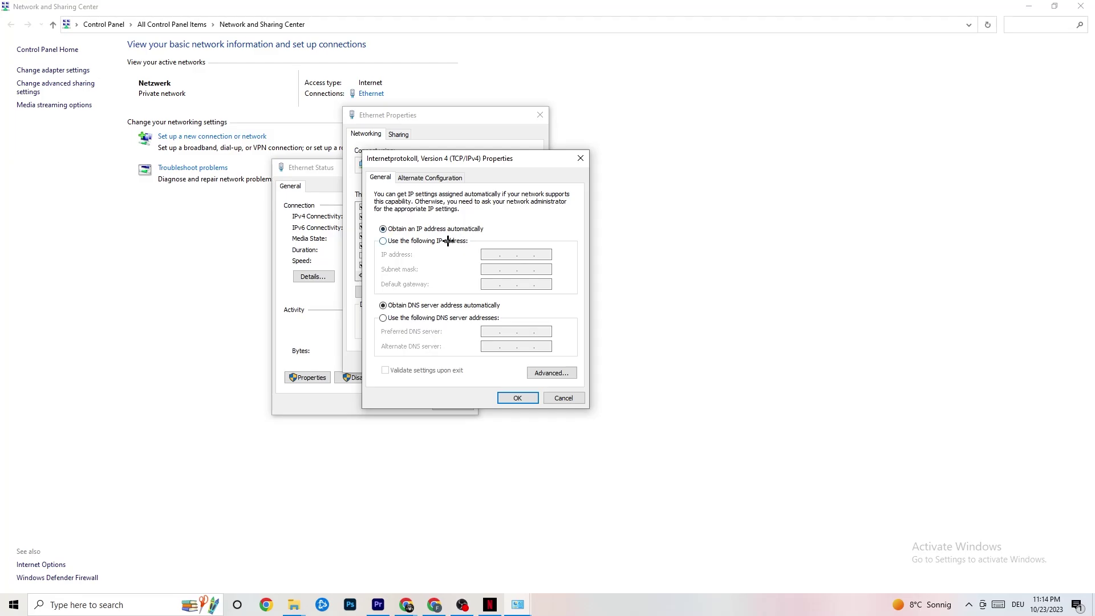
Select manually specified DNS server addresses for IPv4, discard the change and close all the network windows.
{"action": "left_click", "coordinate": [385, 319]}
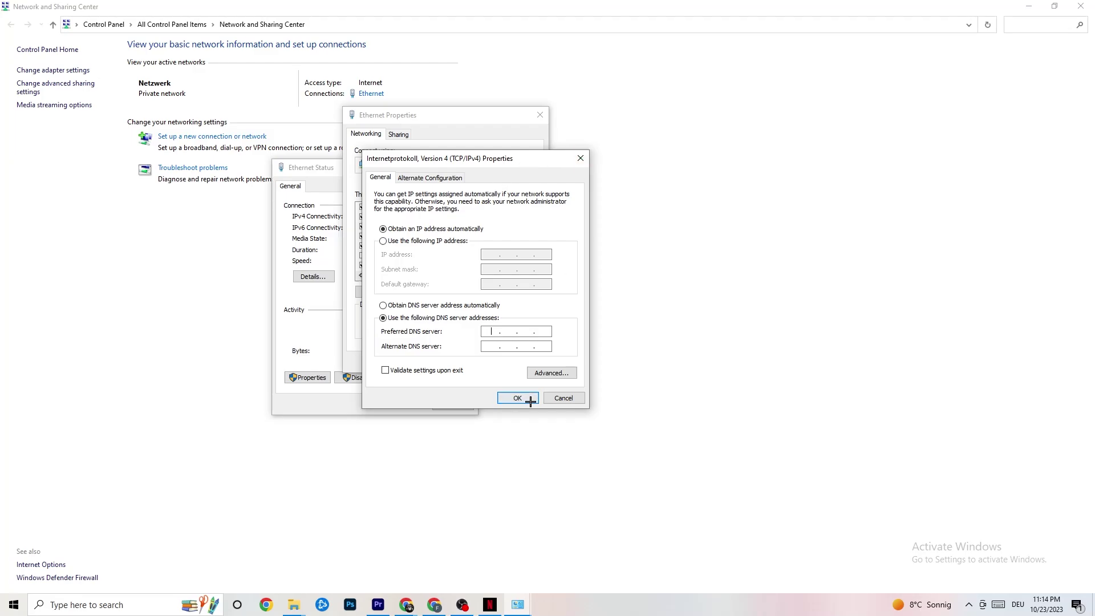
{"action": "left_click", "coordinate": [582, 157]}
{"action": "left_click", "coordinate": [540, 115]}
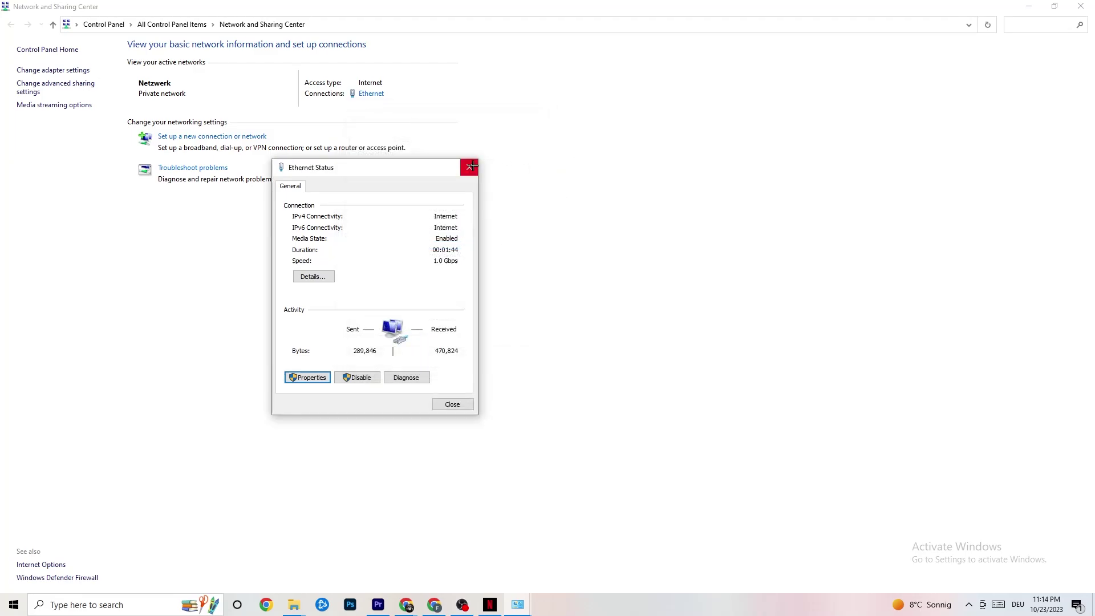
{"action": "key", "text": "Escape"}
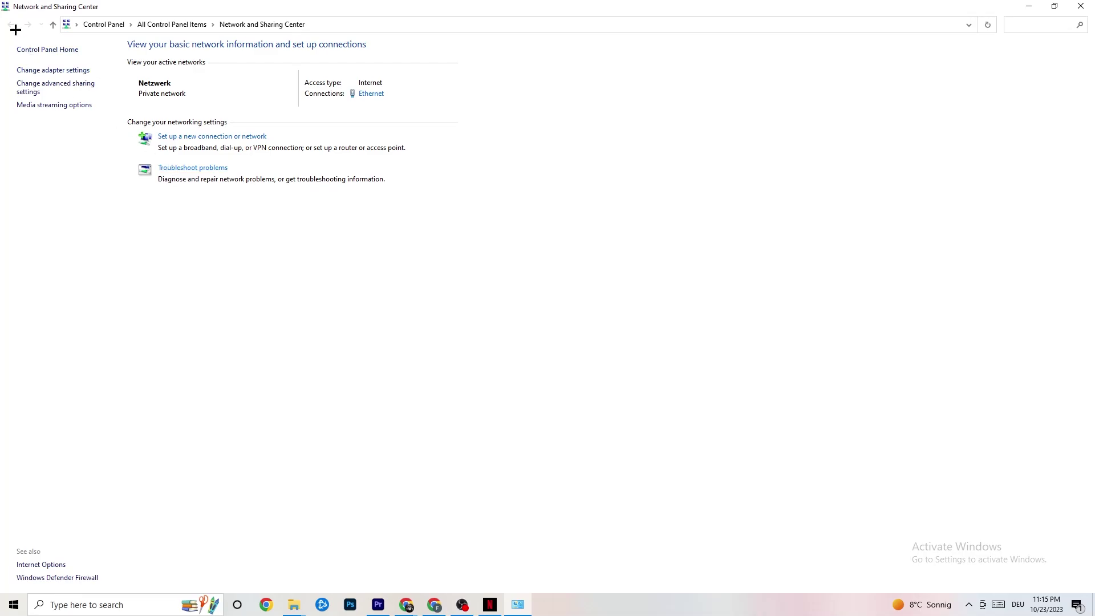
{"action": "left_click", "coordinate": [1078, 5]}
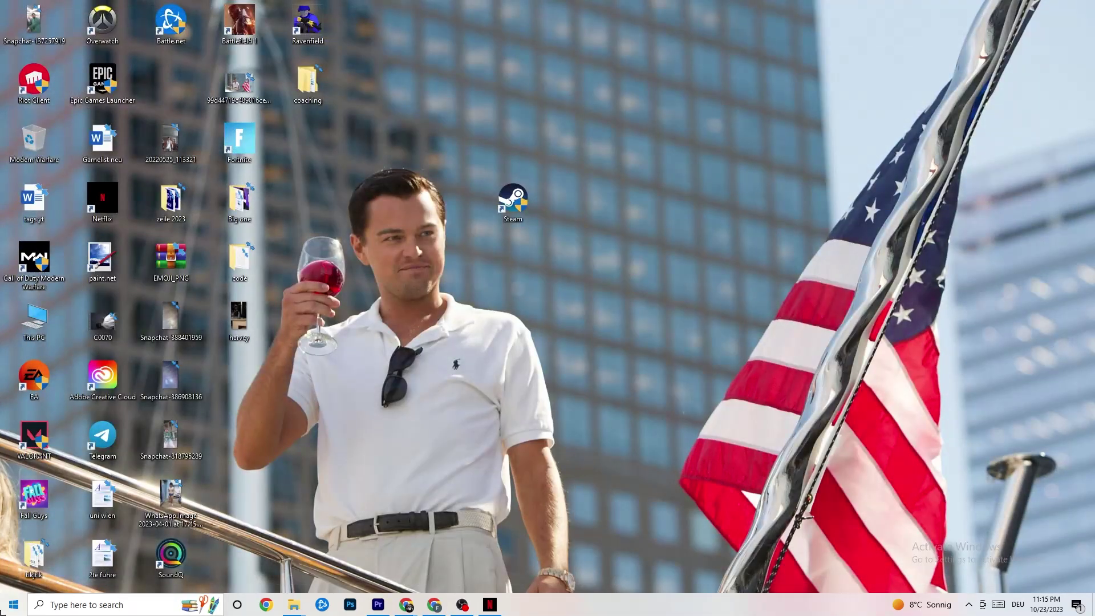
View the web help on updating the network adapter or driver from the Network & Internet settings, and close the browser.
{"action": "left_click", "coordinate": [13, 605]}
{"action": "left_click", "coordinate": [13, 551]}
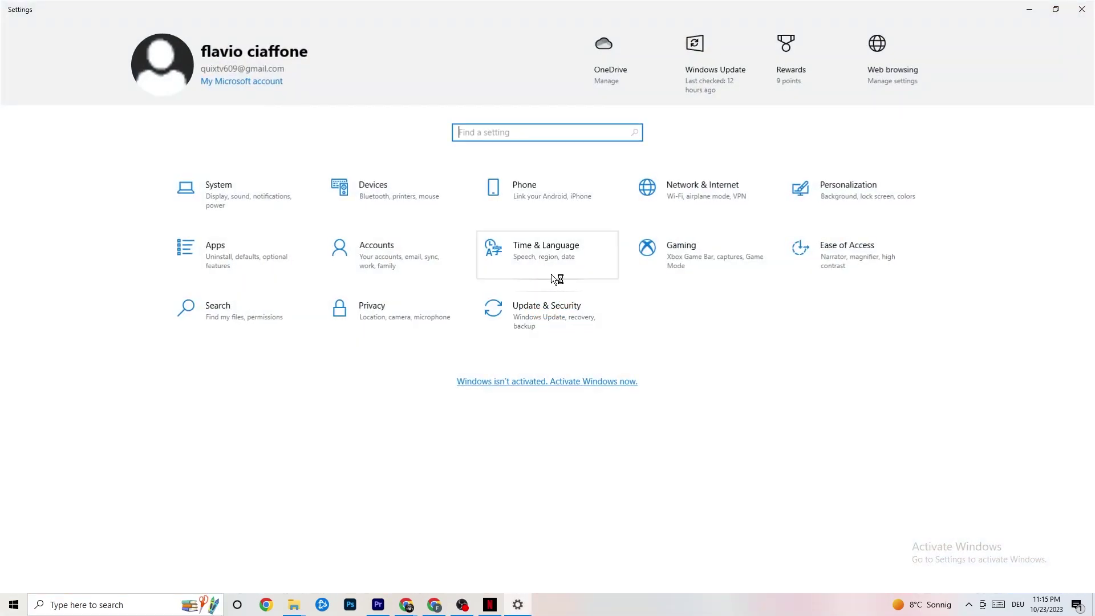
{"action": "left_click", "coordinate": [712, 200]}
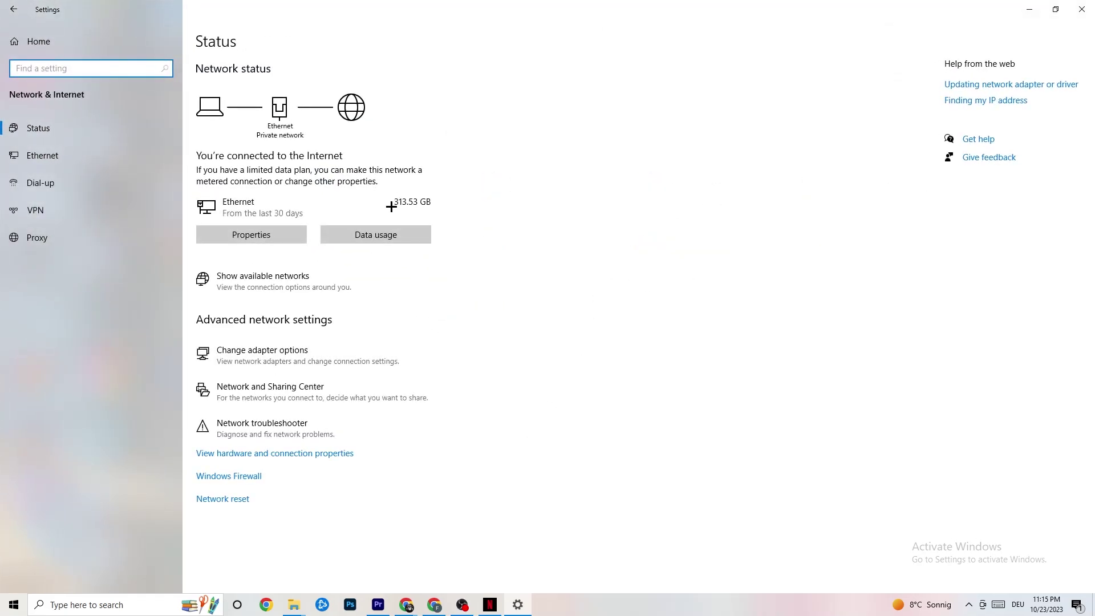
{"action": "left_click", "coordinate": [1015, 92]}
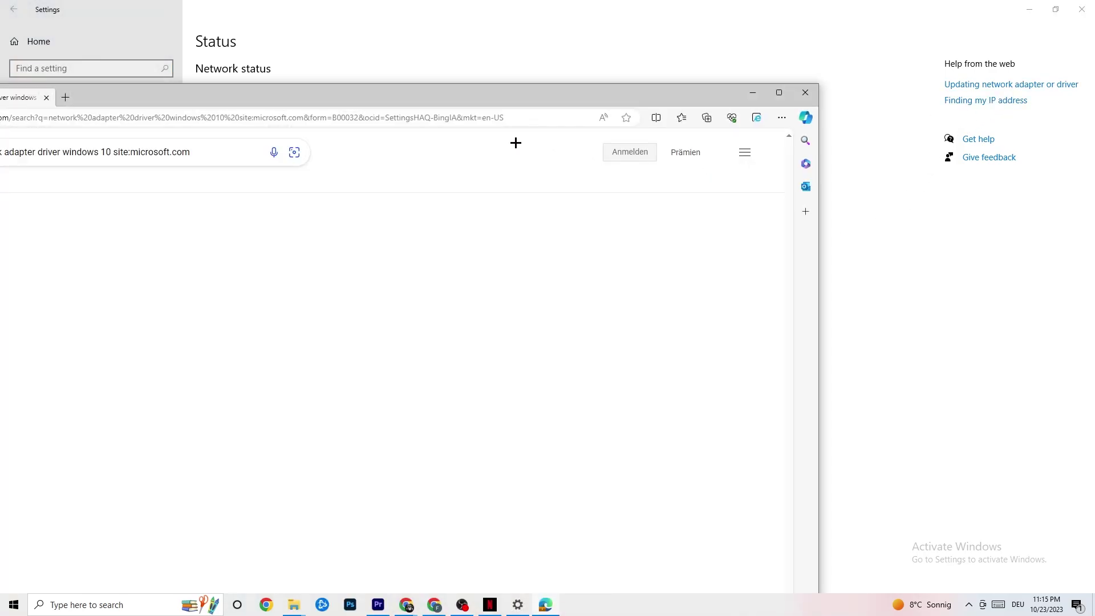
{"action": "left_click_drag", "start_coordinate": [311, 102], "coordinate": [533, 69]}
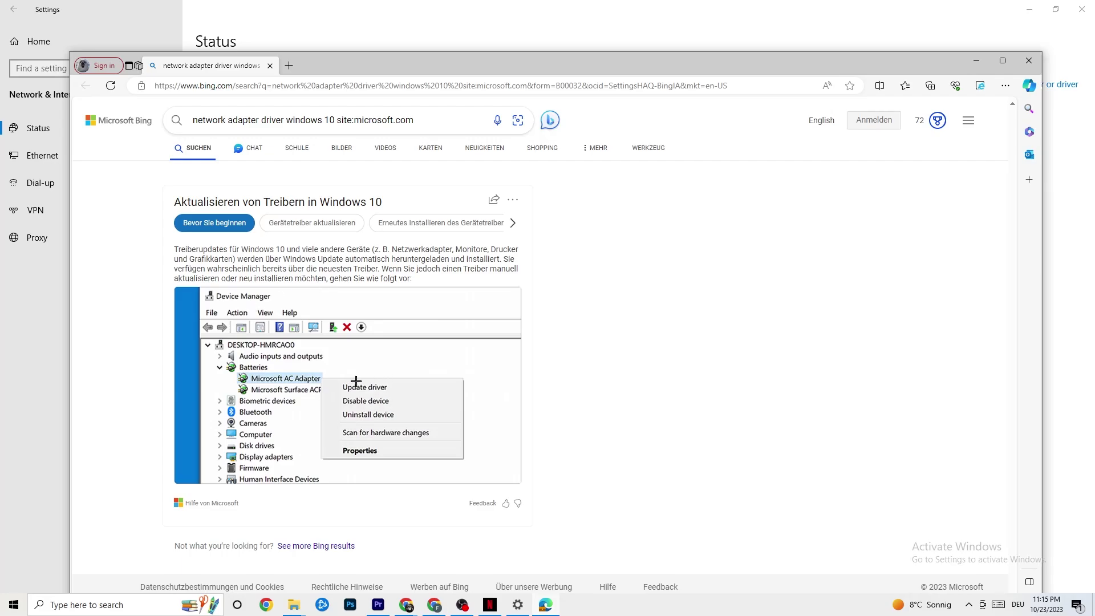
{"action": "left_click", "coordinate": [1037, 62]}
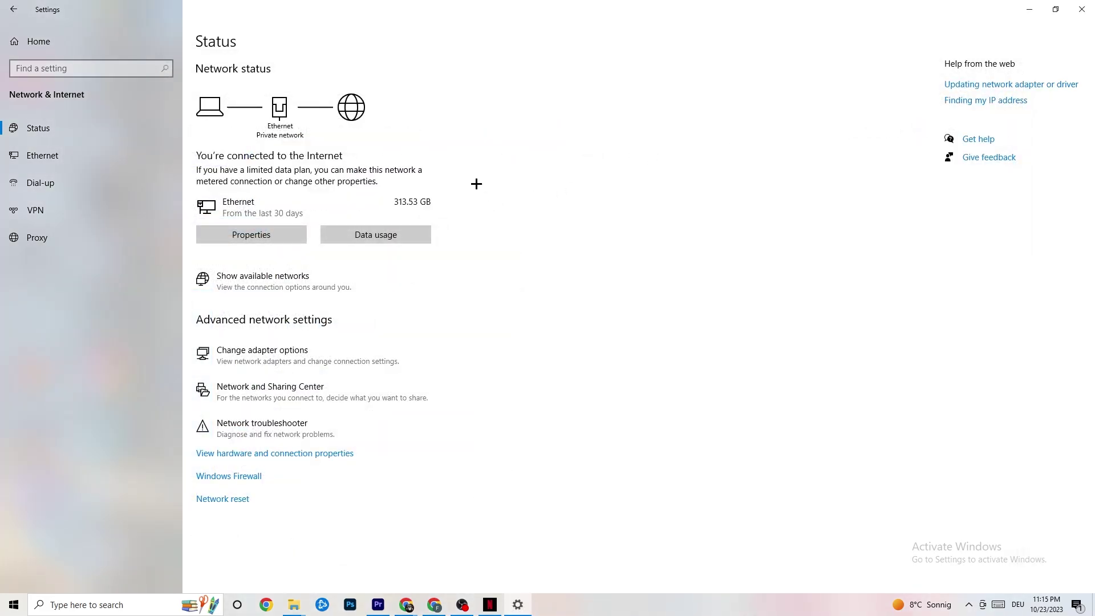
Show the available networks from the network status page, dismiss the list and close Settings.
{"action": "left_click", "coordinate": [329, 283]}
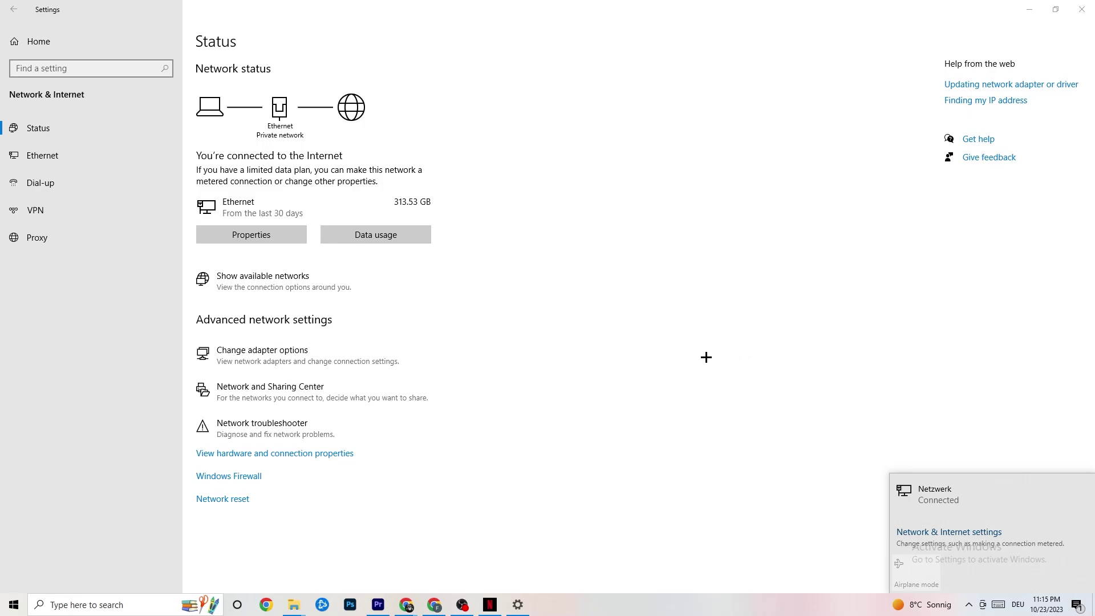
{"action": "left_click", "coordinate": [677, 343]}
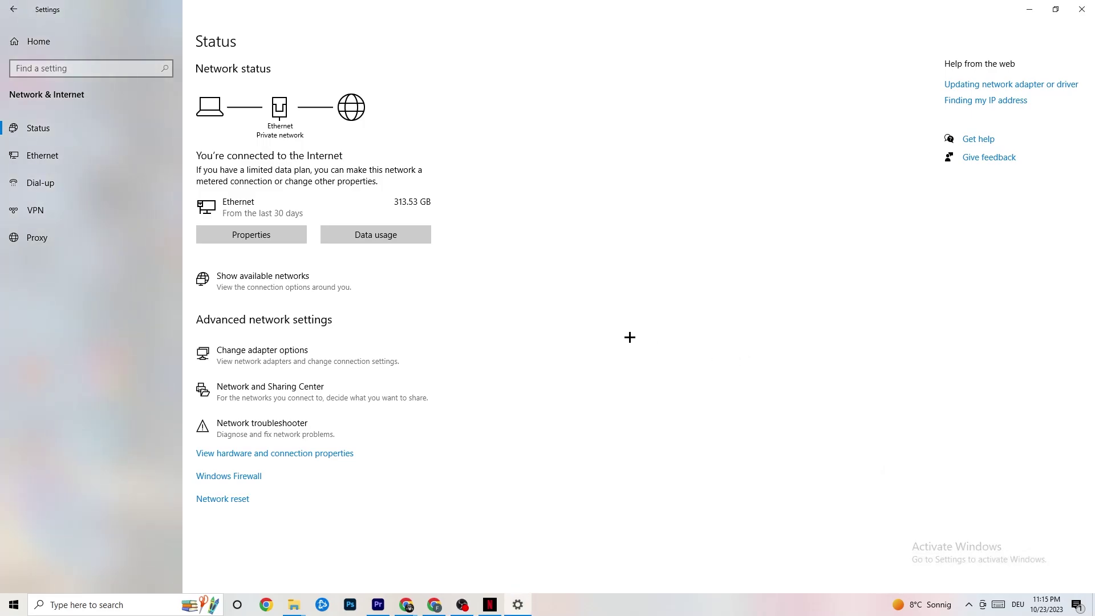
{"action": "left_click", "coordinate": [1082, 9]}
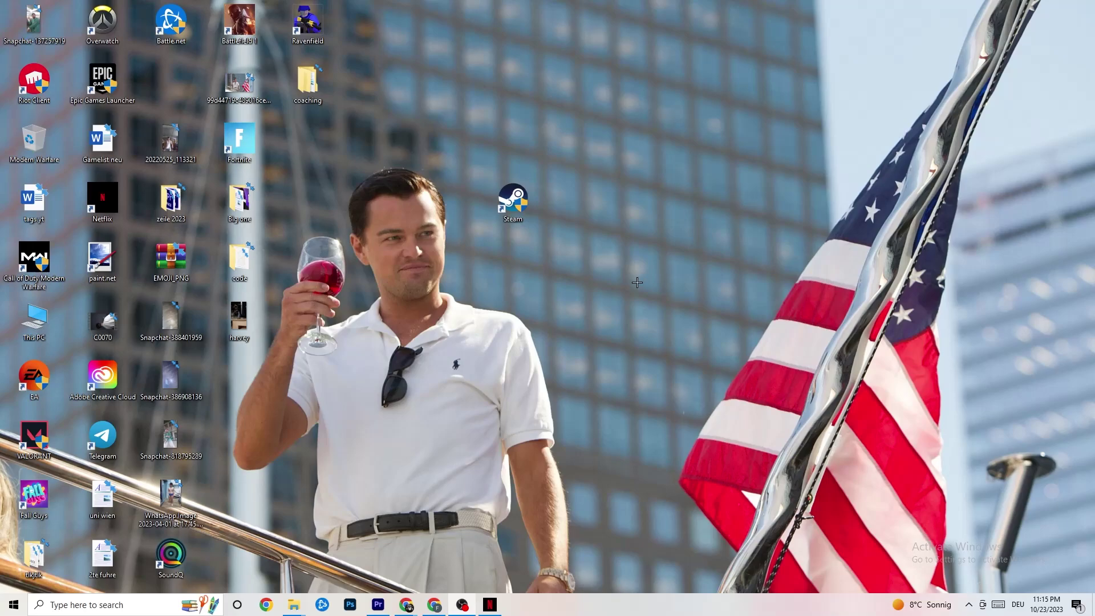
Review the Windows Update status under Update & Security in Windows Settings, and close Settings.
{"action": "key", "text": "super"}
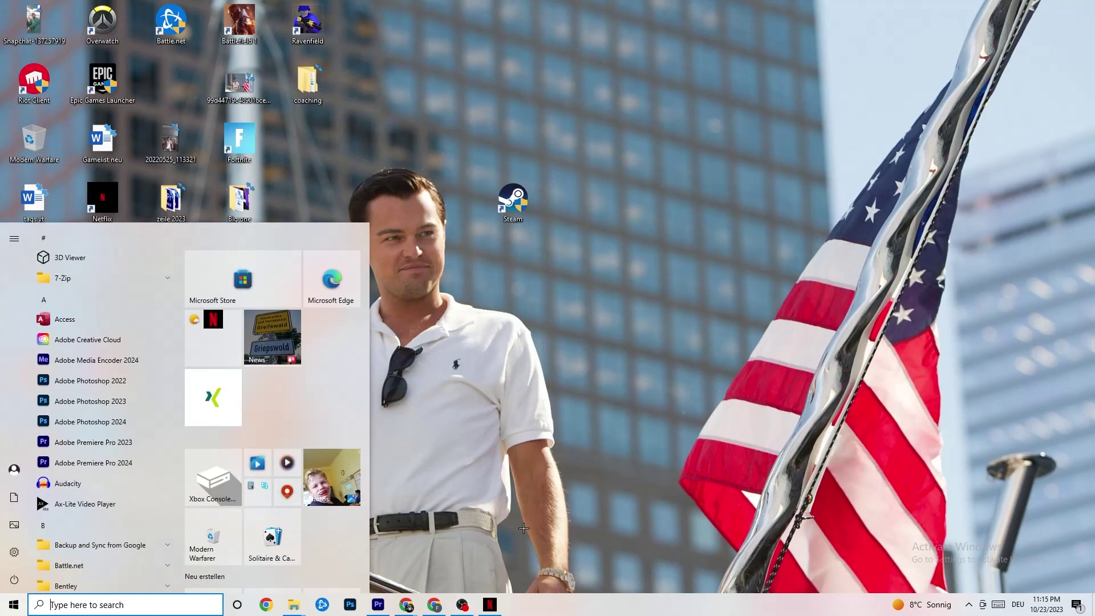
{"action": "left_click", "coordinate": [23, 561]}
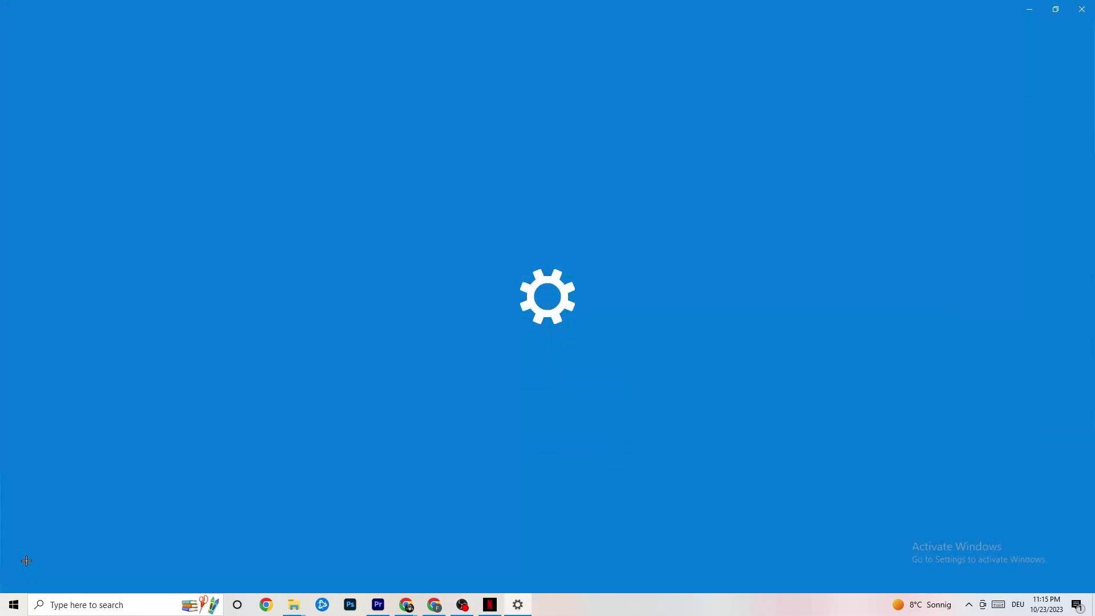
{"action": "left_click", "coordinate": [572, 328]}
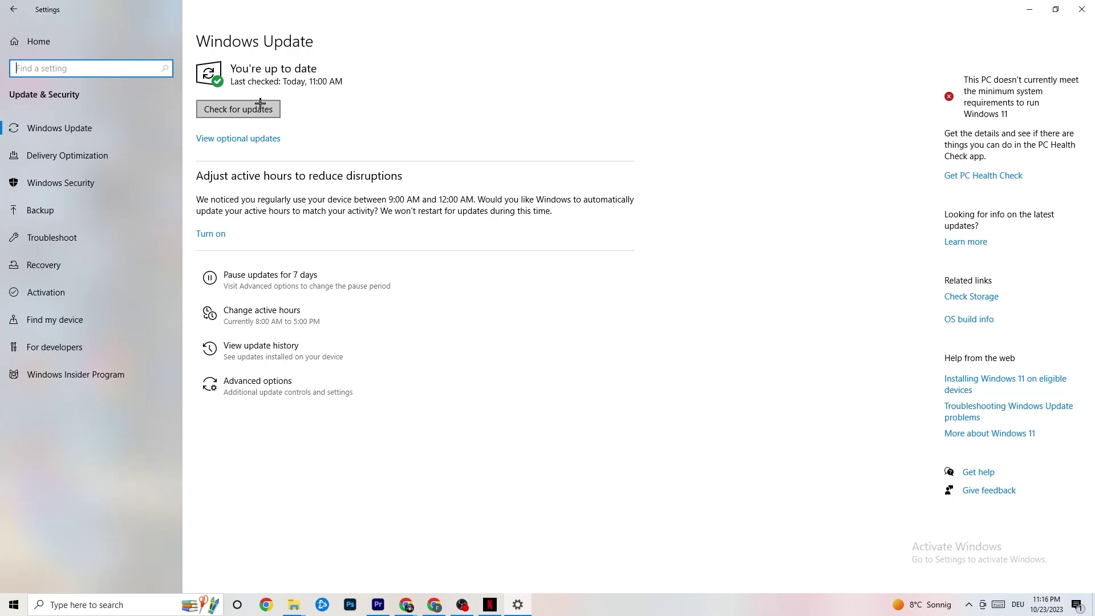
{"action": "left_click", "coordinate": [291, 67]}
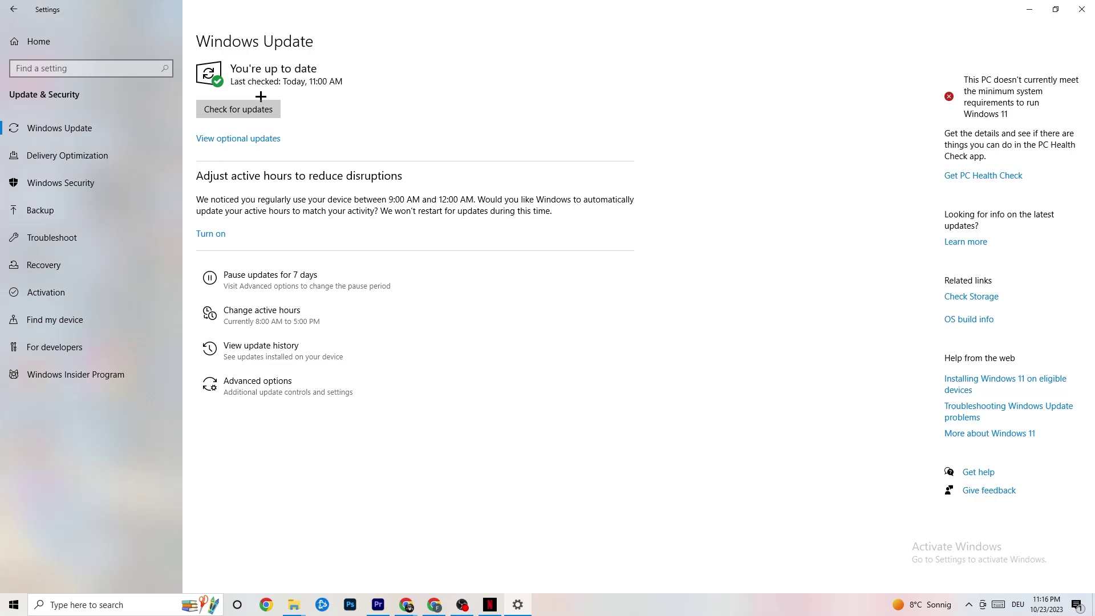
{"action": "left_click", "coordinate": [1082, 9]}
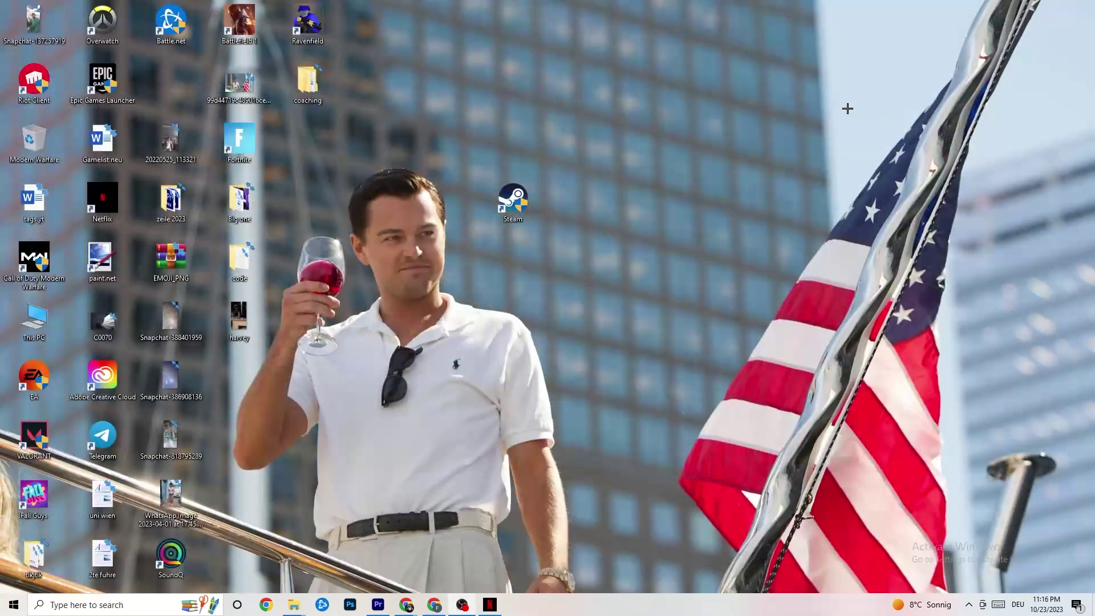
Open Task Manager, maximize it and show the performance graph of the physical Ethernet adapter.
{"action": "mouse_move", "coordinate": [571, 607]}
{"action": "left_mouse_down"}
{"action": "mouse_move", "coordinate": [993, 298]}
{"action": "mouse_move", "coordinate": [992, 286]}
{"action": "mouse_move", "coordinate": [632, 548]}
{"action": "mouse_move", "coordinate": [586, 611]}
{"action": "left_mouse_up"}
{"action": "right_click", "coordinate": [585, 612]}
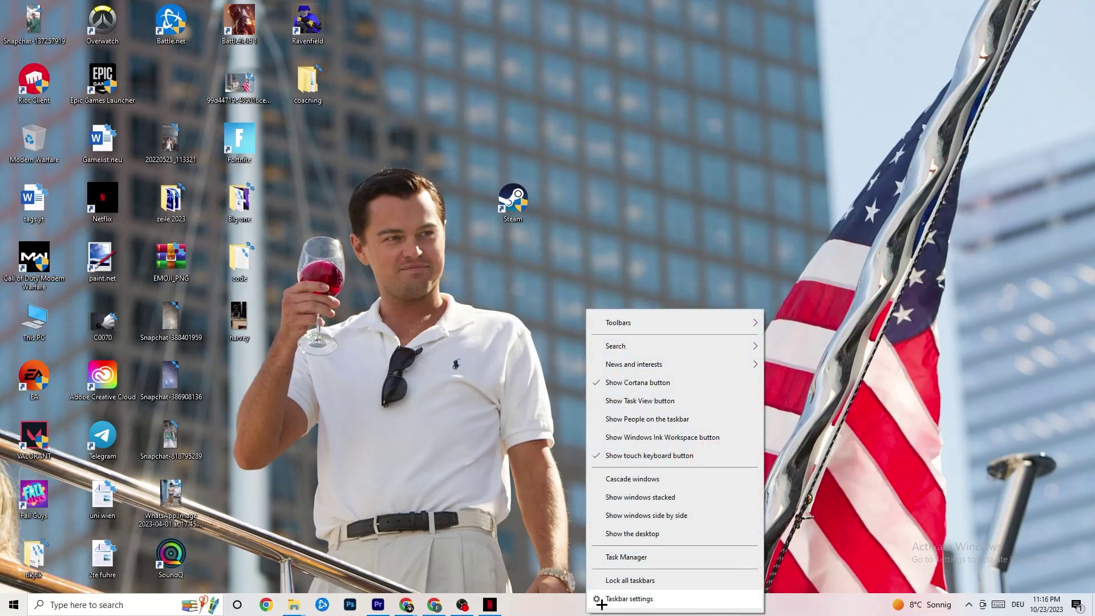
{"action": "left_click", "coordinate": [625, 560]}
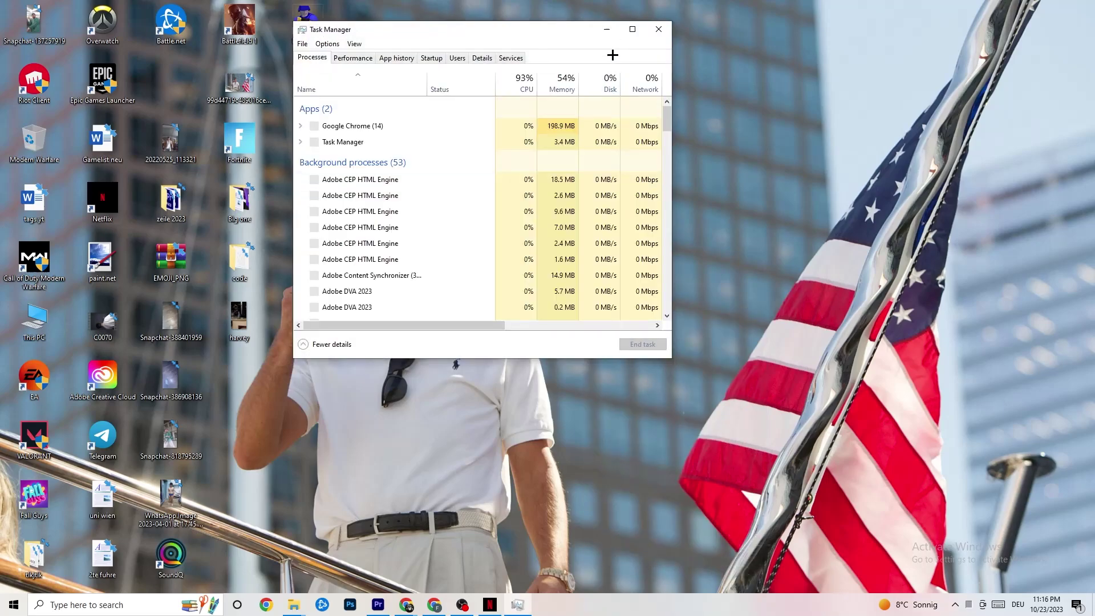
{"action": "double_click", "coordinate": [627, 27]}
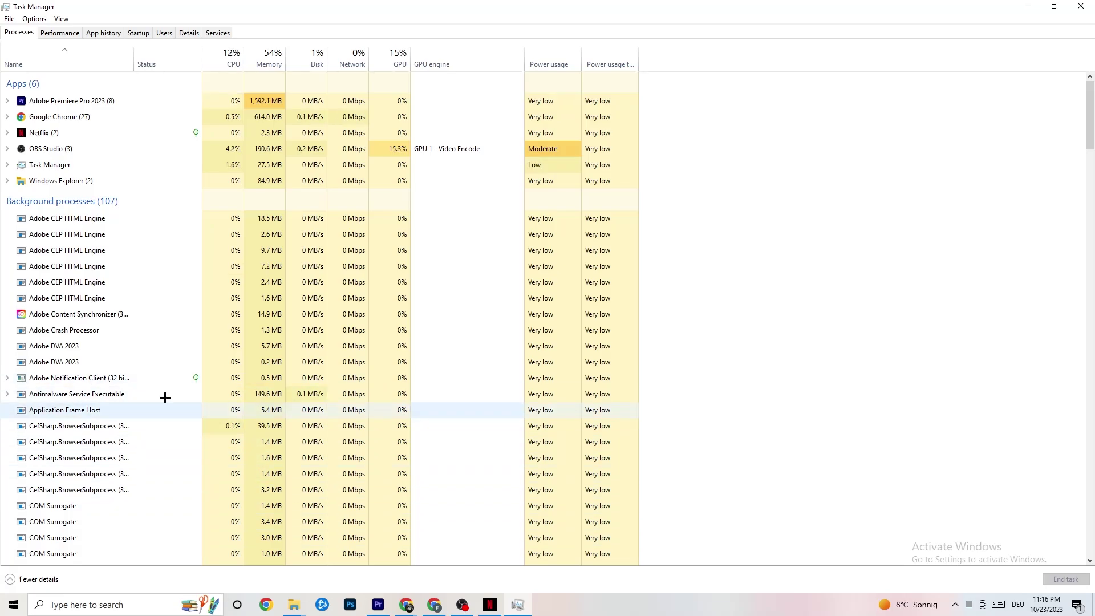
{"action": "left_click", "coordinate": [59, 34]}
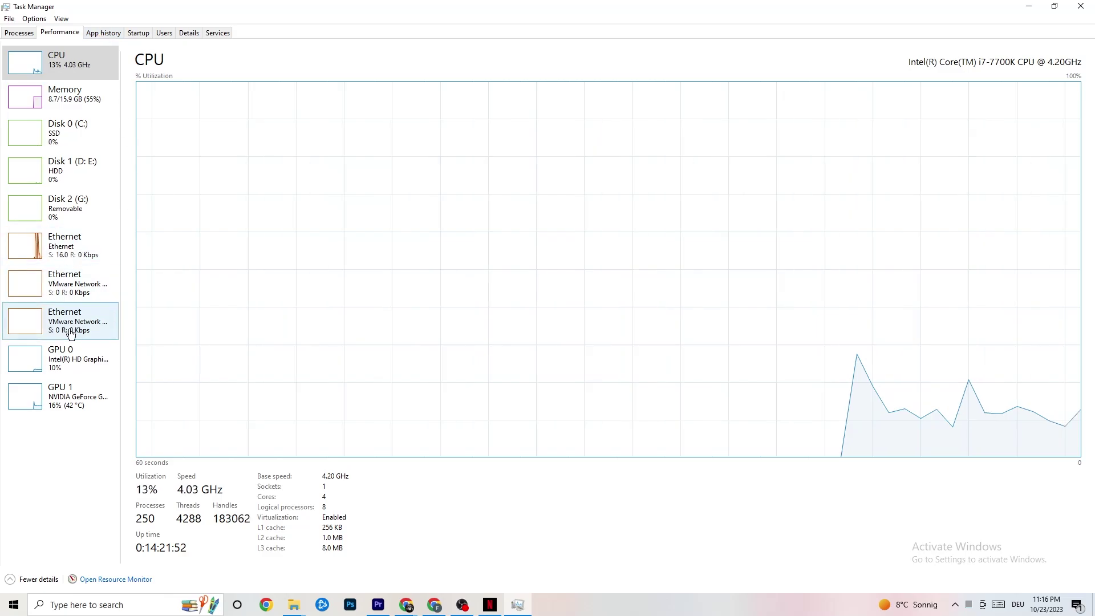
{"action": "left_click", "coordinate": [64, 245]}
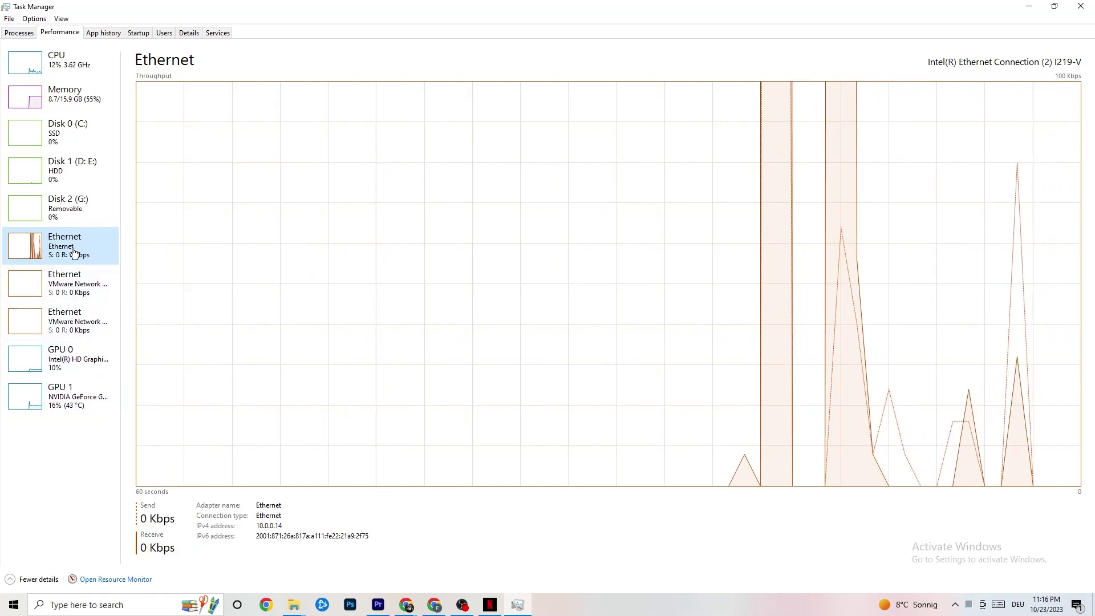
Examine the processes with network activity and the overview in a maximized Resource Monitor, and close it.
{"action": "right_click", "coordinate": [79, 508]}
{"action": "left_click", "coordinate": [188, 591]}
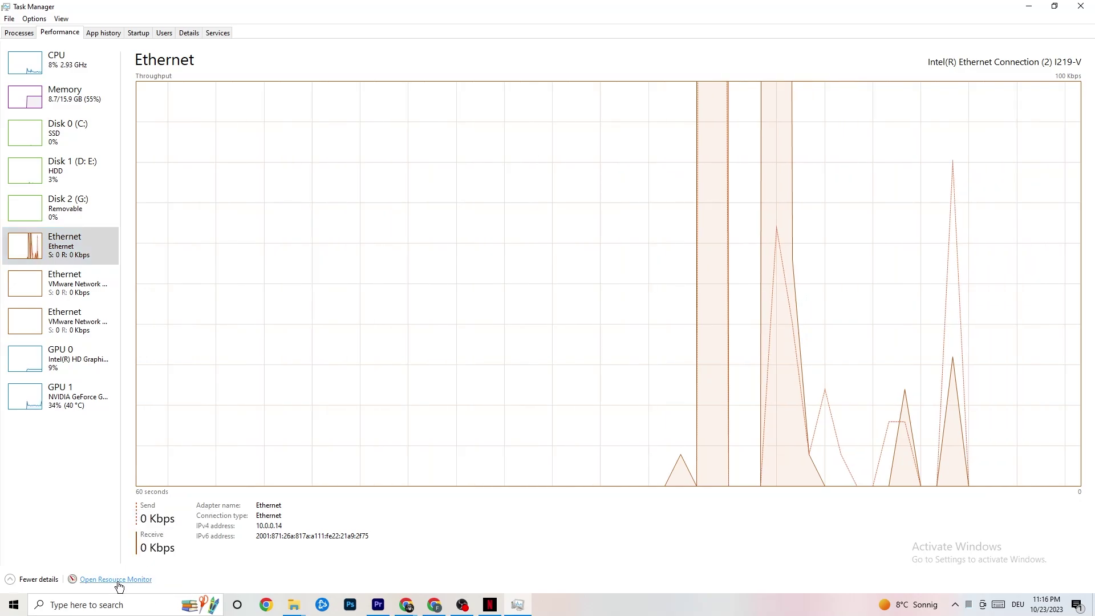
{"action": "left_click", "coordinate": [118, 582]}
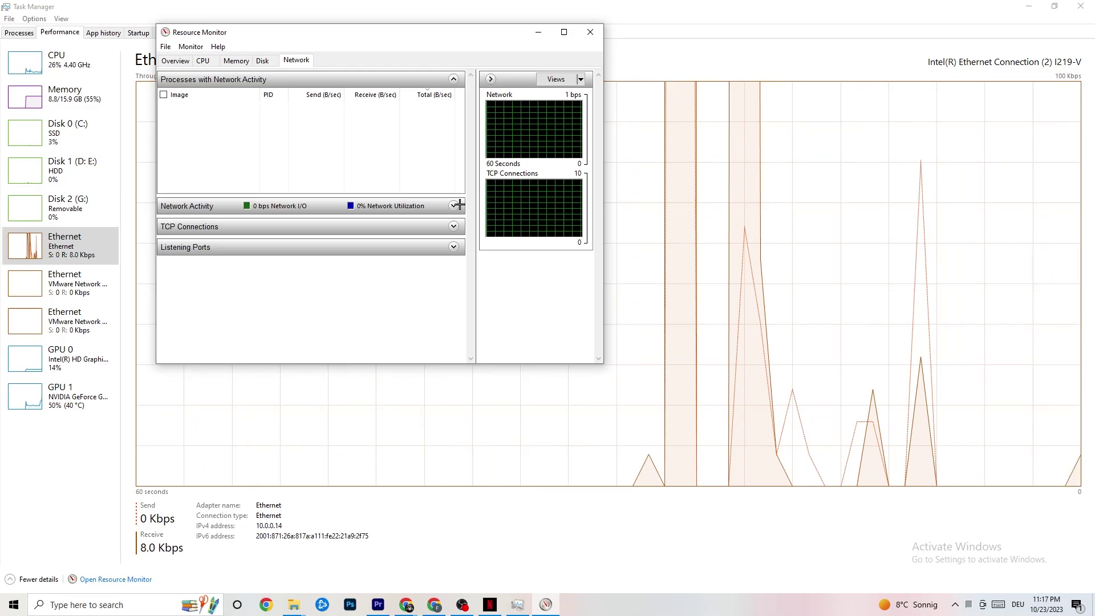
{"action": "left_click", "coordinate": [560, 31]}
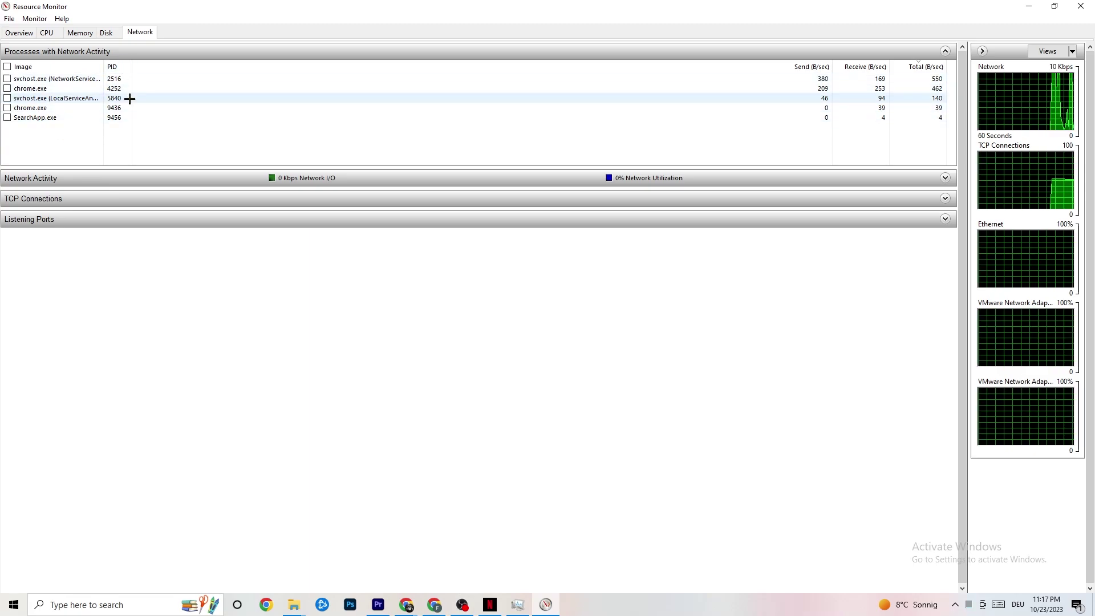
{"action": "right_click", "coordinate": [54, 117]}
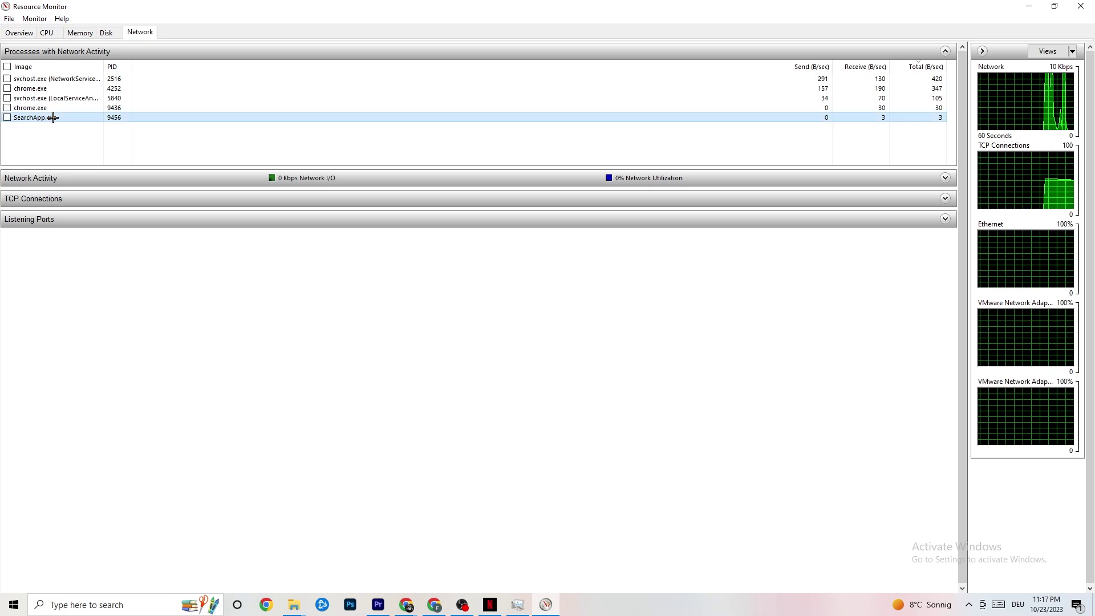
{"action": "left_click", "coordinate": [323, 148]}
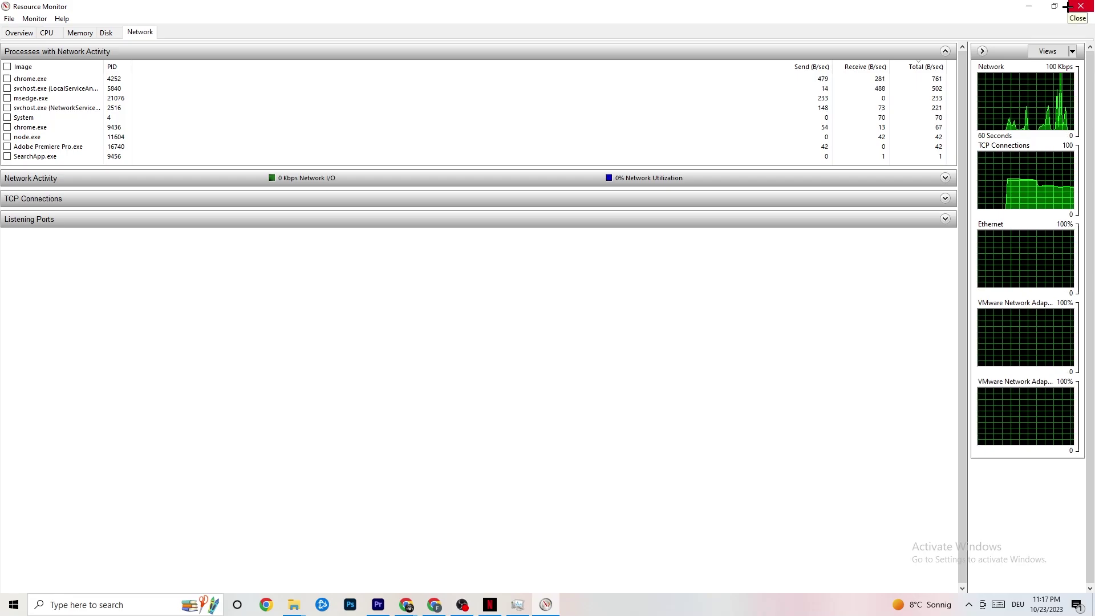
{"action": "left_click", "coordinate": [35, 36]}
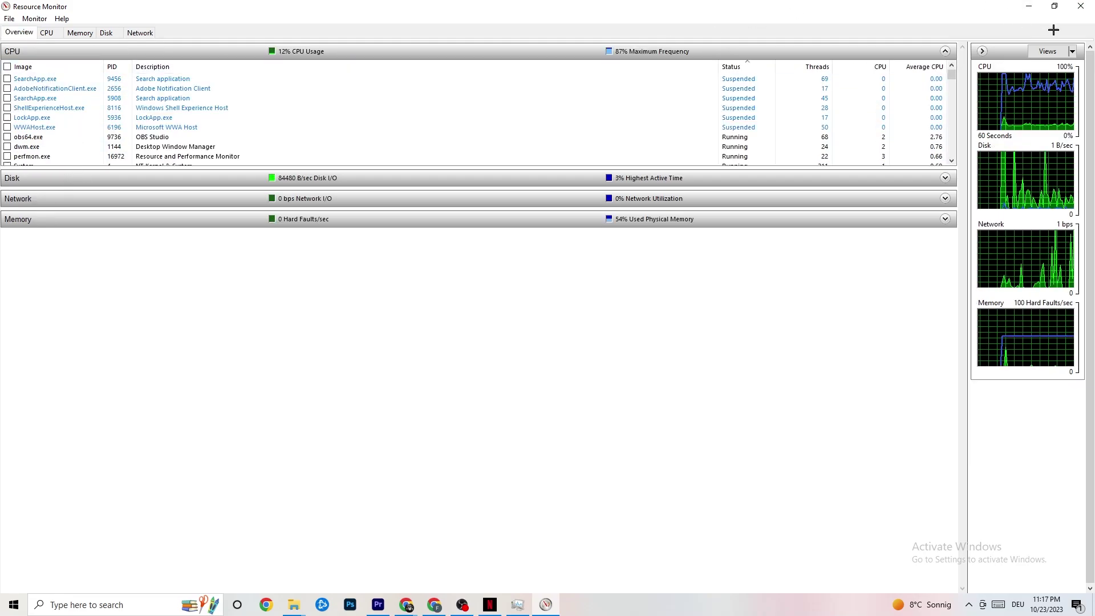
{"action": "left_click", "coordinate": [1081, 6]}
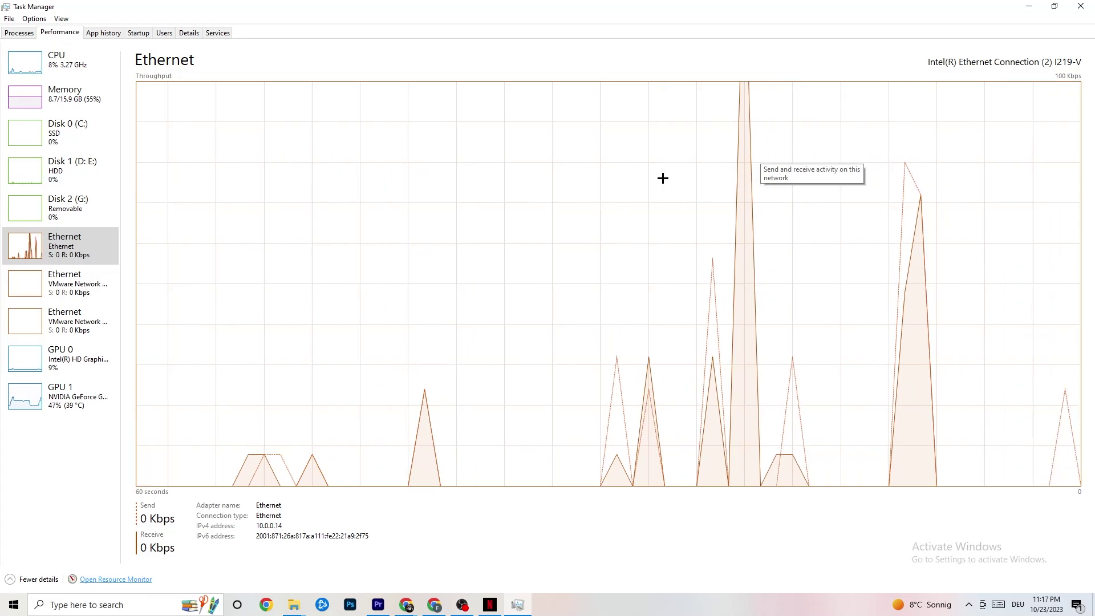
Review the list of startup programs in Task Manager and close it.
{"action": "left_click", "coordinate": [138, 33]}
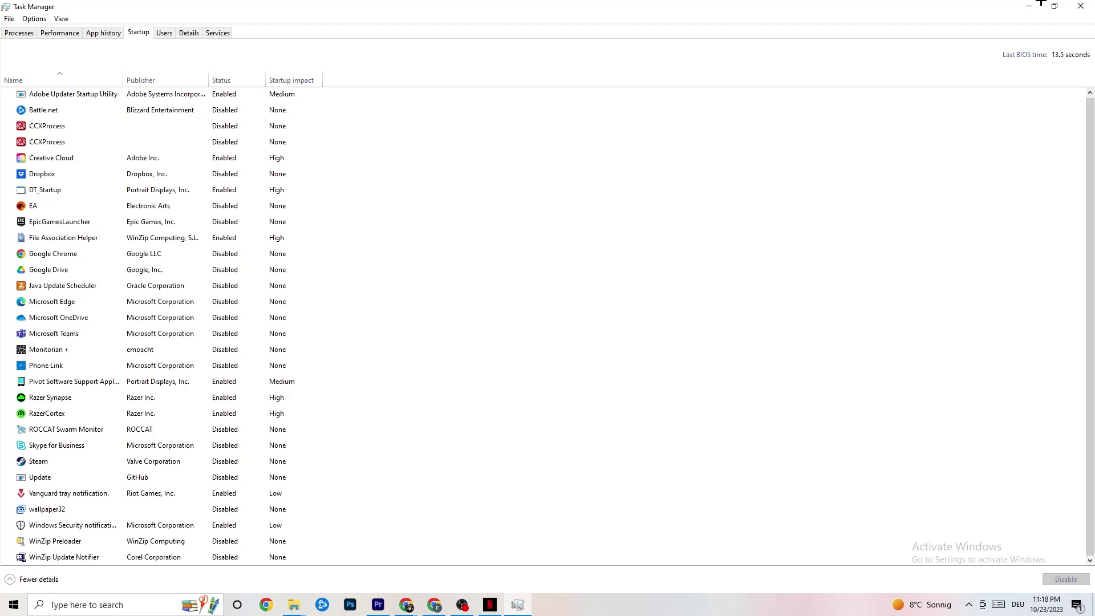
{"action": "left_click", "coordinate": [1081, 7]}
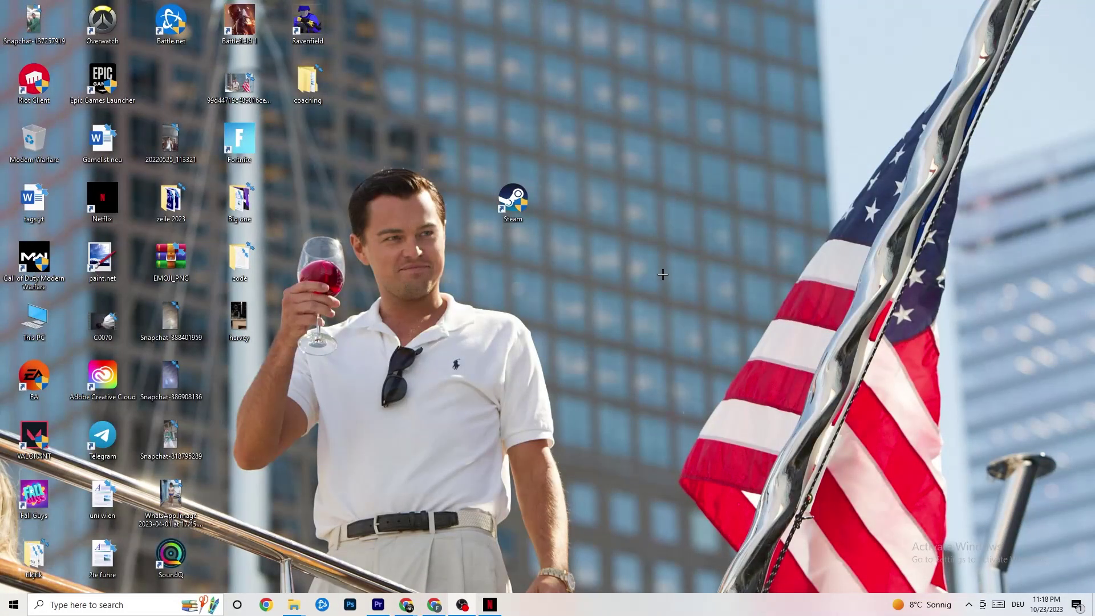